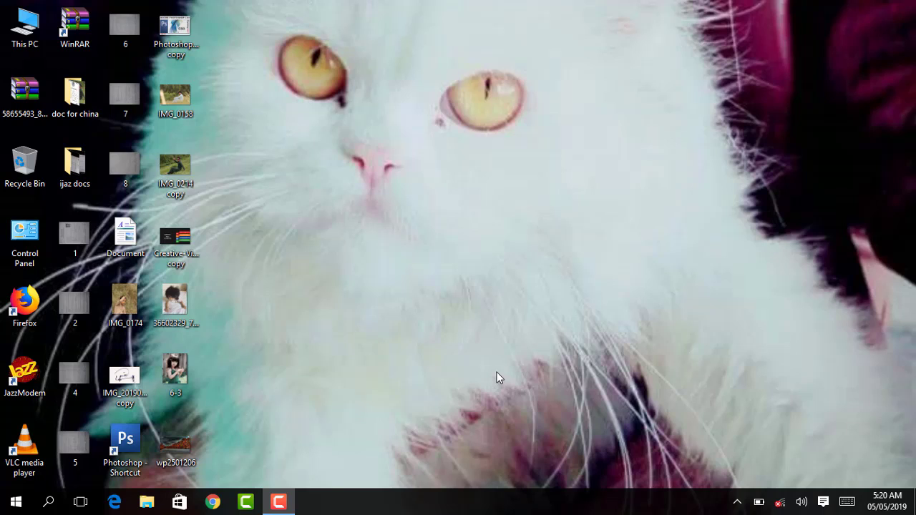
- Select the baby photo, 6-3 and wp2501206 on the desktop and open them in Photoshop
click(178, 317)
shift+click(175, 443)
drag(180, 397, 123, 442)
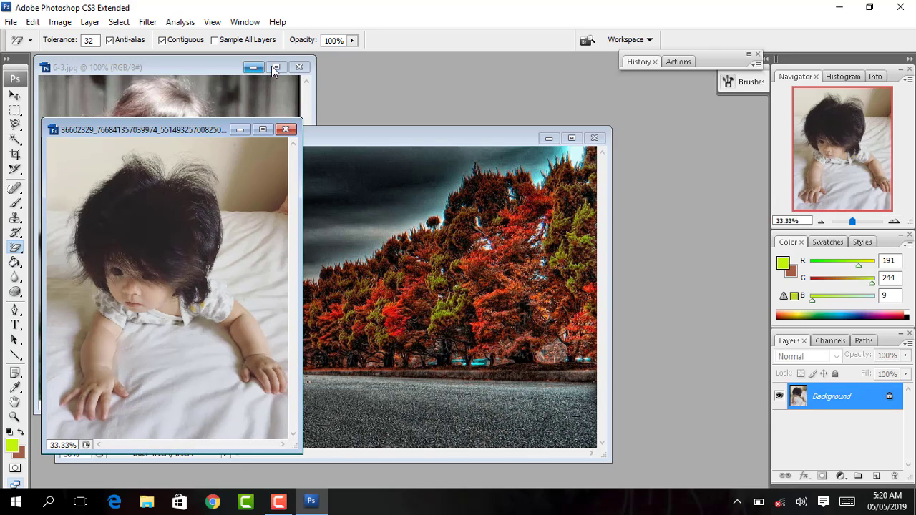
- Maximize 6-3.jpg, zoom to 200% and select the standard Eraser Tool, checking its brush settings
click(274, 68)
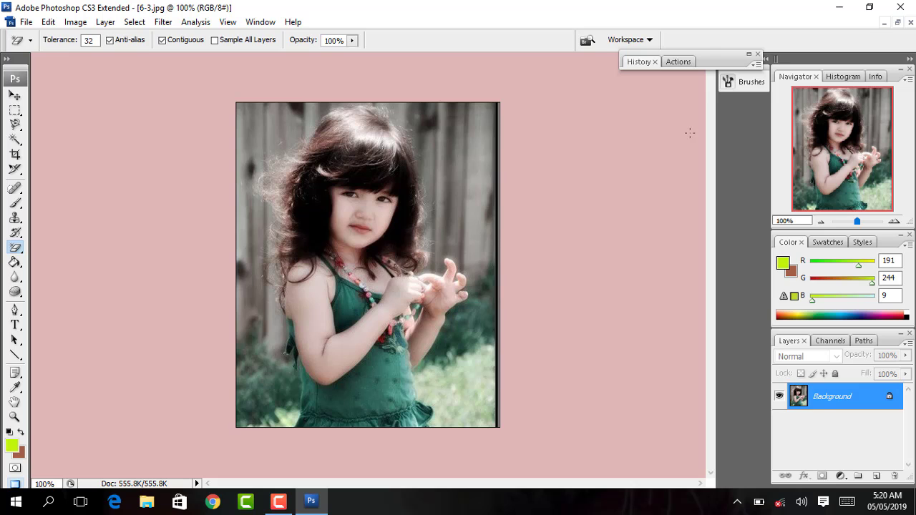
click(565, 188)
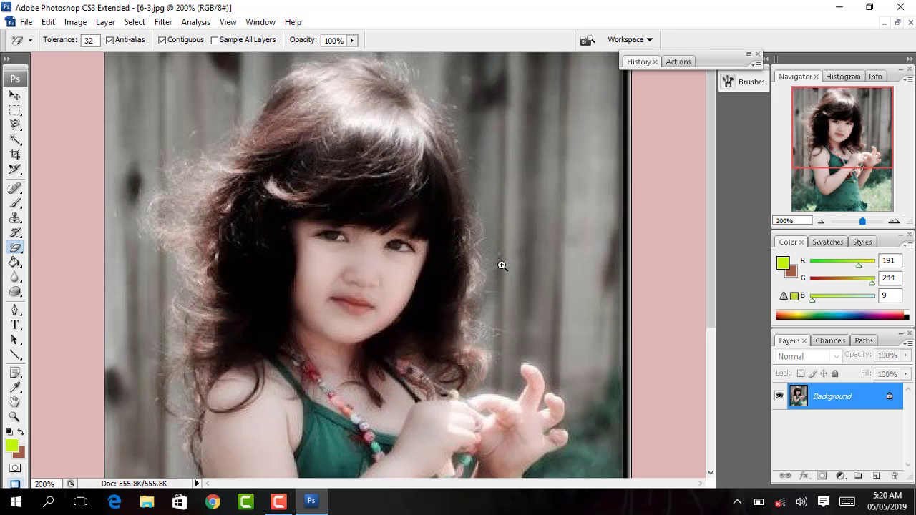
right_click(12, 251)
click(70, 248)
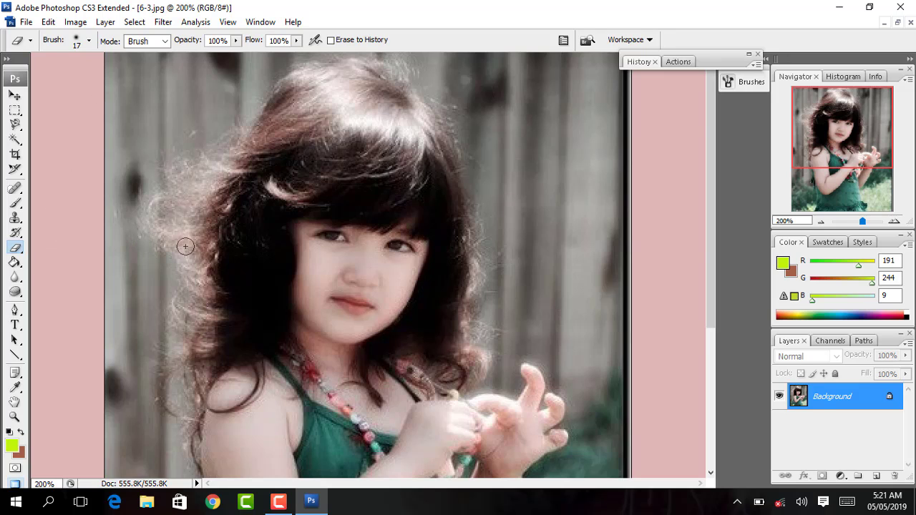
click(89, 41)
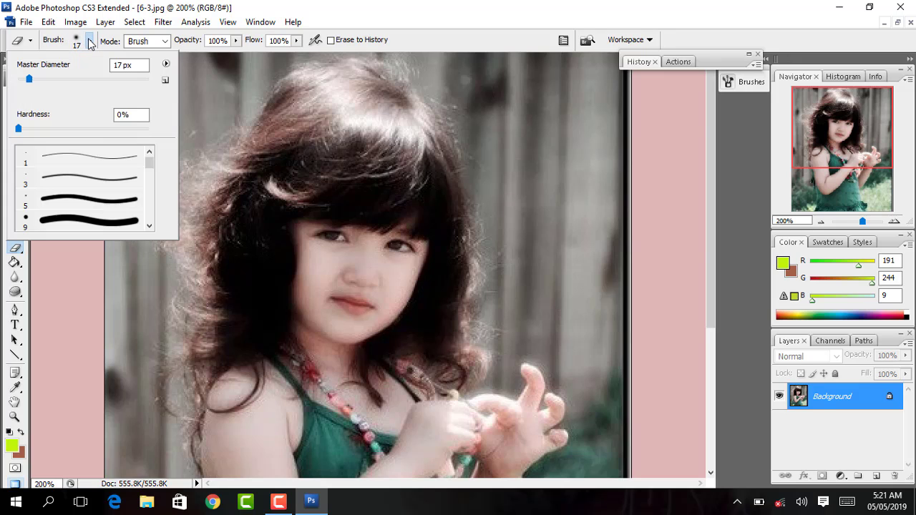
click(90, 43)
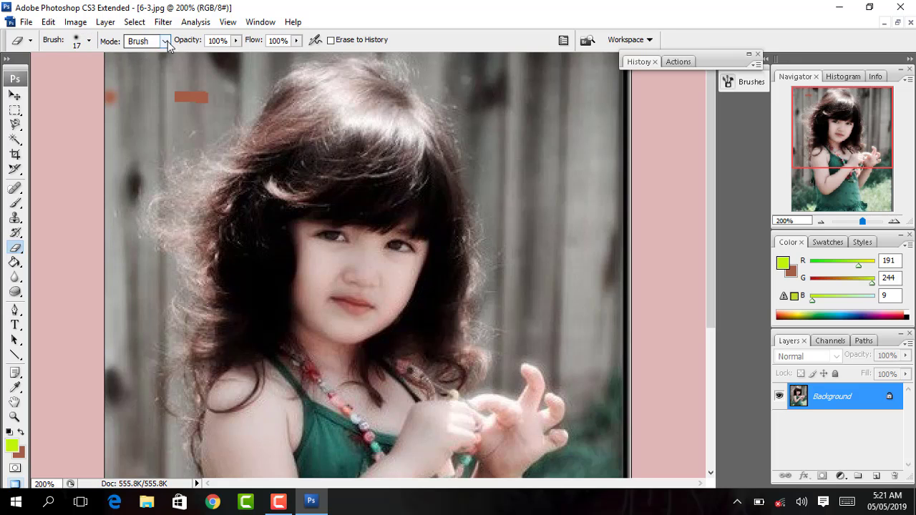
click(165, 41)
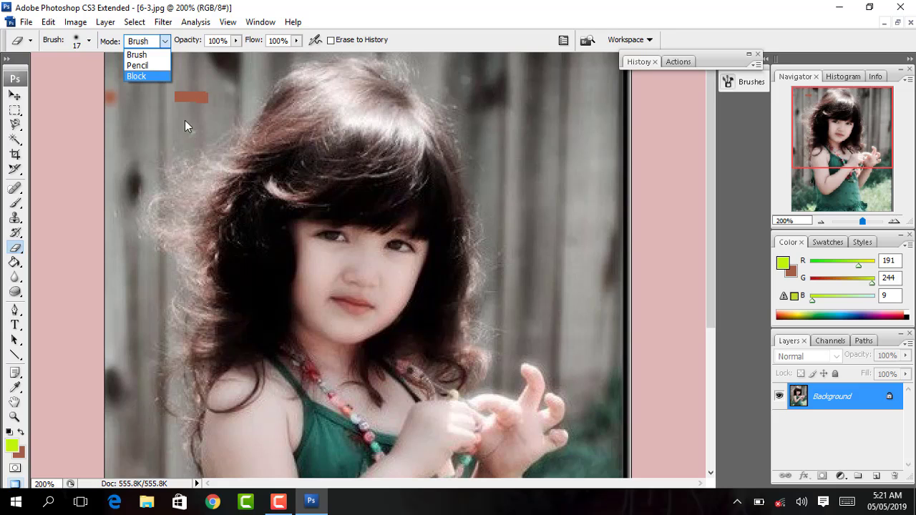
- Erase a hard Pencil-mode streak above the hair, then a soft Brush-mode patch to its right
click(137, 65)
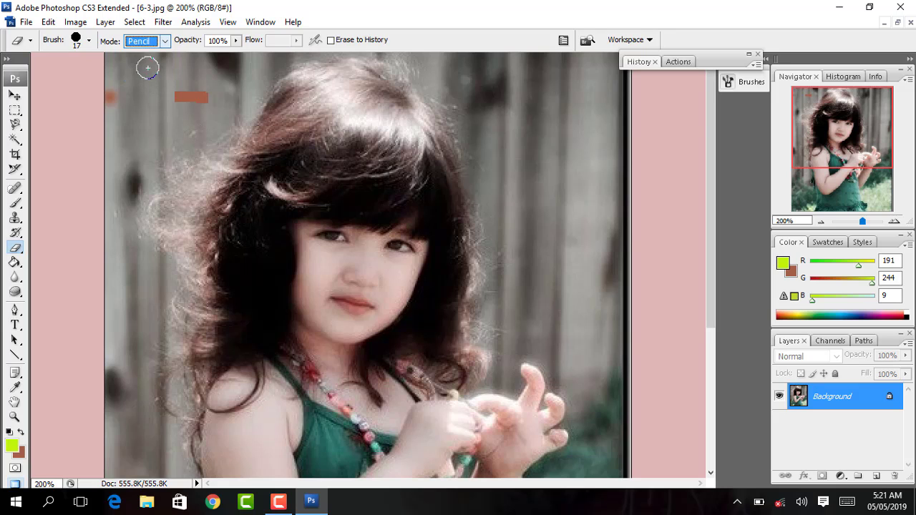
mouse_move(147, 108)
mouse_down()
mouse_move(191, 129)
mouse_move(433, 163)
mouse_up()
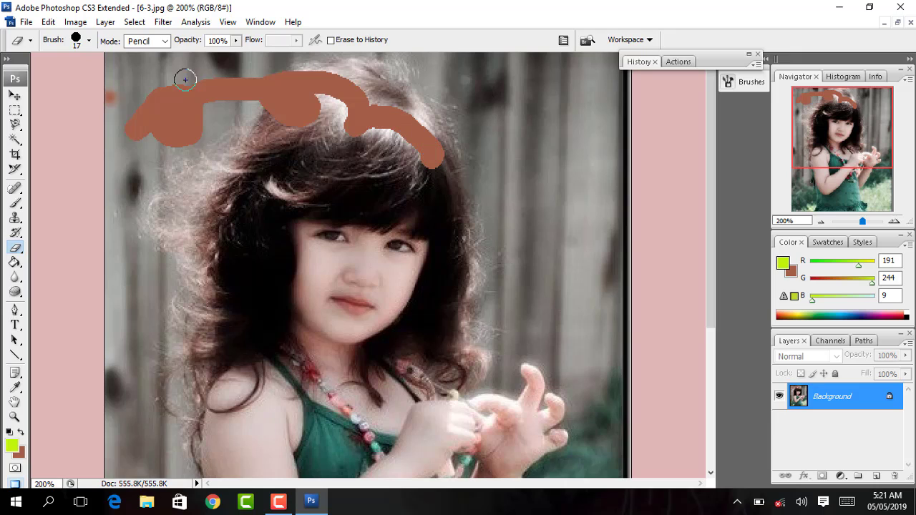
click(164, 40)
click(156, 56)
mouse_move(514, 104)
mouse_down()
mouse_move(501, 145)
mouse_move(544, 154)
mouse_move(547, 204)
mouse_move(532, 208)
mouse_up()
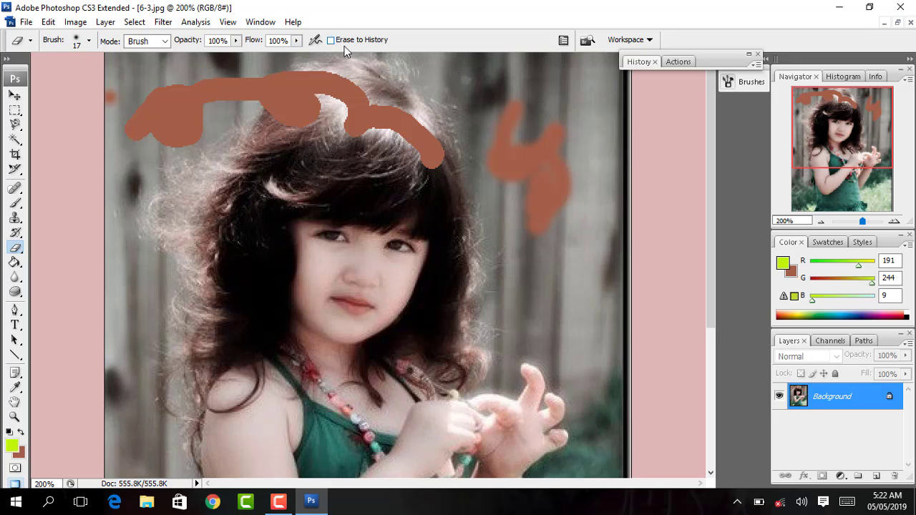
click(90, 41)
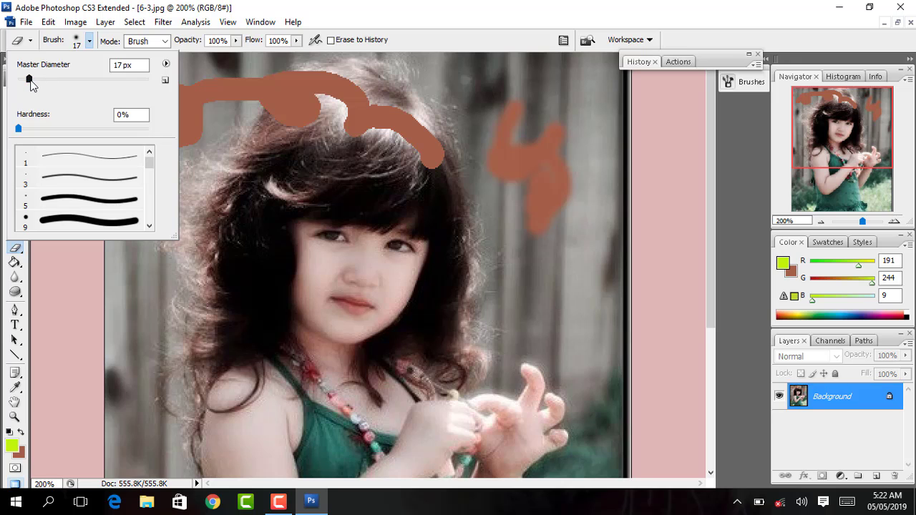
- With a 100% hard brush enlarged to 35 px, erase the backdrop on the right and left sides
drag(30, 84, 41, 83)
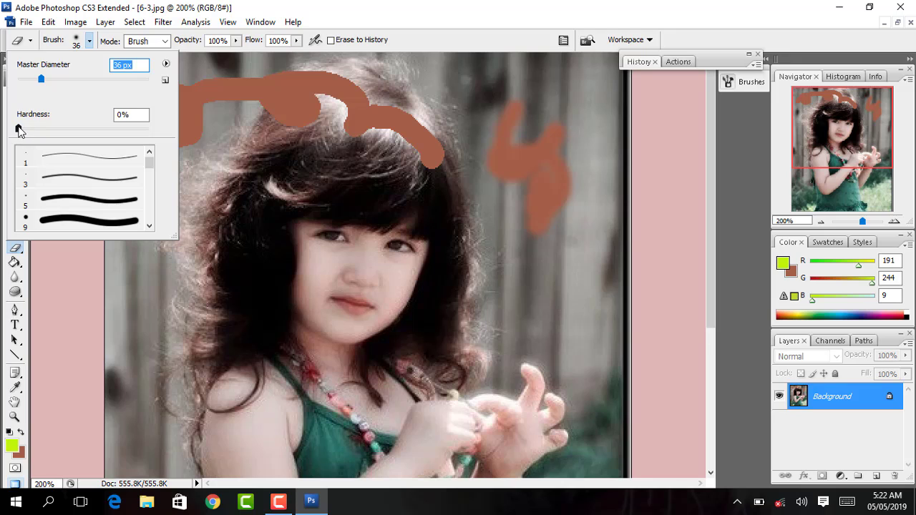
mouse_move(18, 129)
mouse_down()
mouse_move(151, 129)
mouse_move(178, 145)
mouse_move(157, 167)
mouse_up()
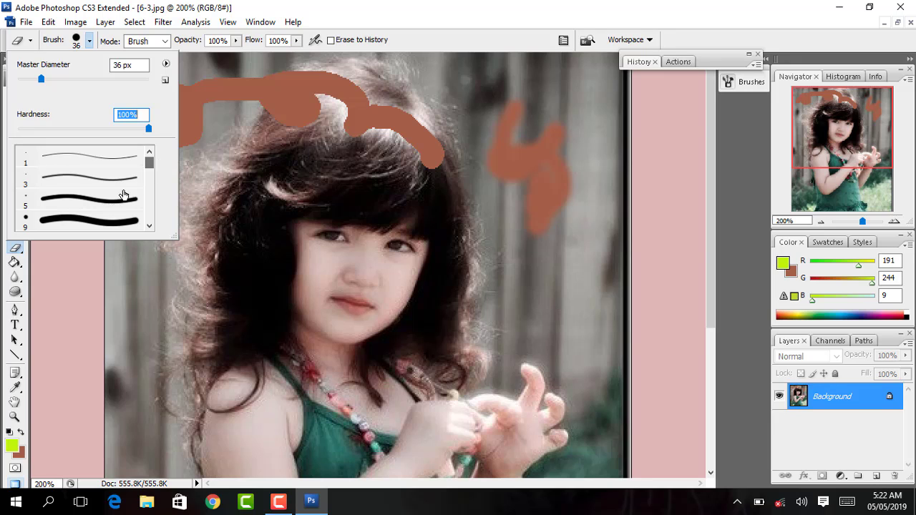
drag(149, 162, 151, 168)
click(132, 174)
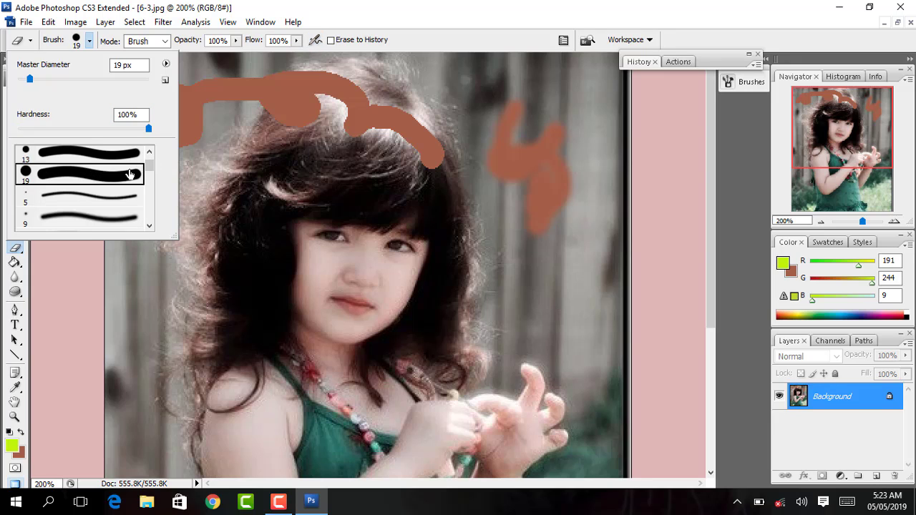
key(bracketright)
key(bracketright)
key(bracketright)
mouse_move(514, 161)
mouse_down()
mouse_move(520, 213)
mouse_move(505, 294)
mouse_move(488, 318)
mouse_move(497, 337)
mouse_move(481, 103)
mouse_move(466, 129)
mouse_move(464, 101)
mouse_move(613, 178)
mouse_move(594, 246)
mouse_move(548, 249)
mouse_move(570, 277)
mouse_move(568, 293)
mouse_up()
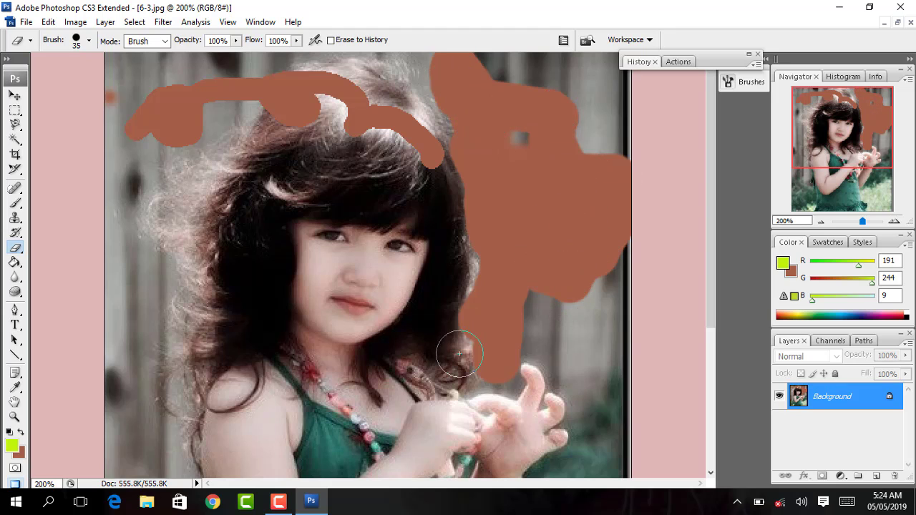
click(123, 254)
mouse_move(122, 254)
mouse_down()
mouse_move(184, 256)
mouse_move(159, 306)
mouse_move(165, 201)
mouse_up()
- Switch to the Soft Round 35 px brush and erase further down the photo's left side
click(88, 41)
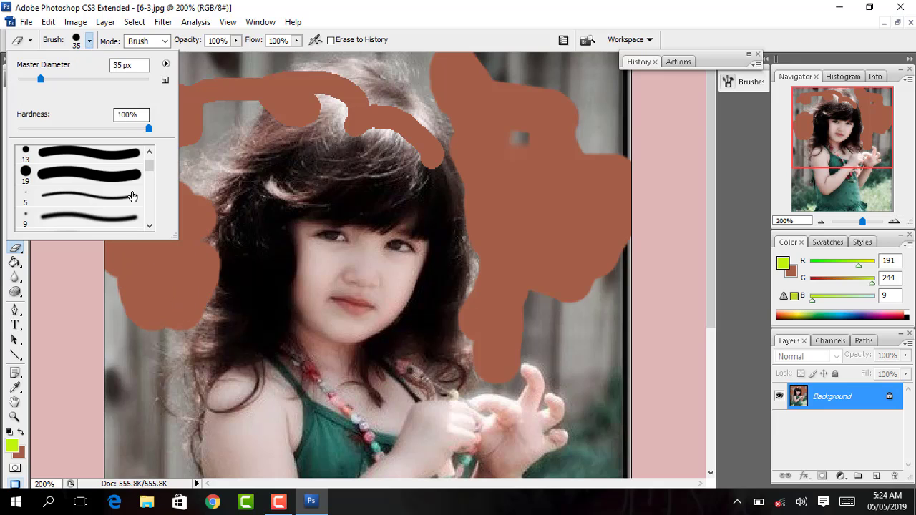
scroll(154, 169, down, 3)
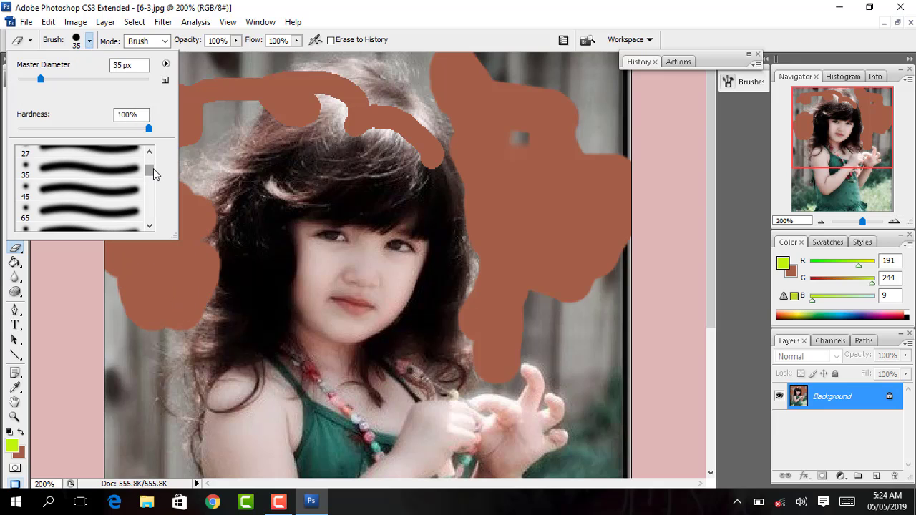
double_click(107, 169)
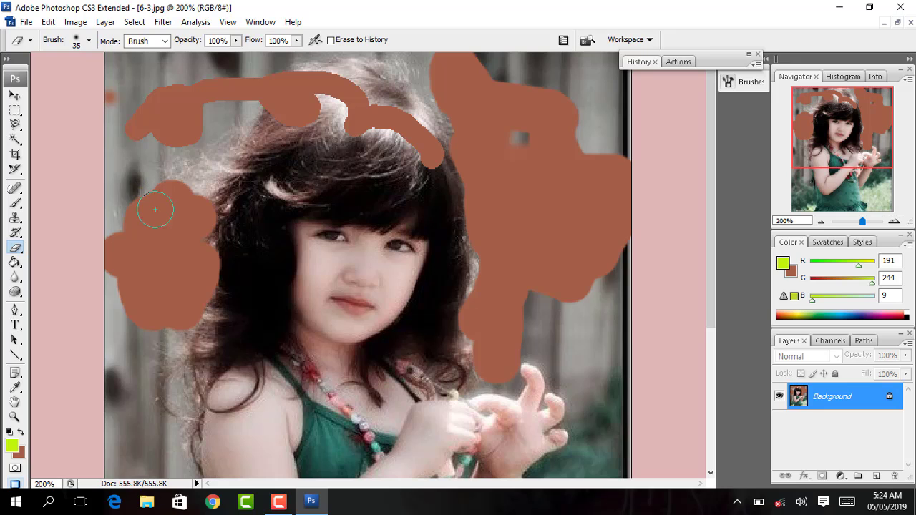
click(145, 158)
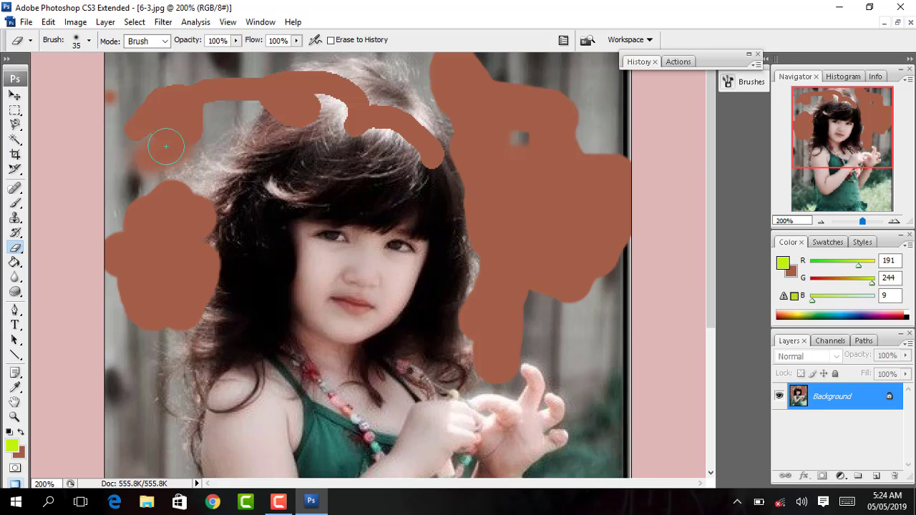
mouse_move(166, 150)
mouse_down()
mouse_move(251, 97)
mouse_move(170, 340)
mouse_up()
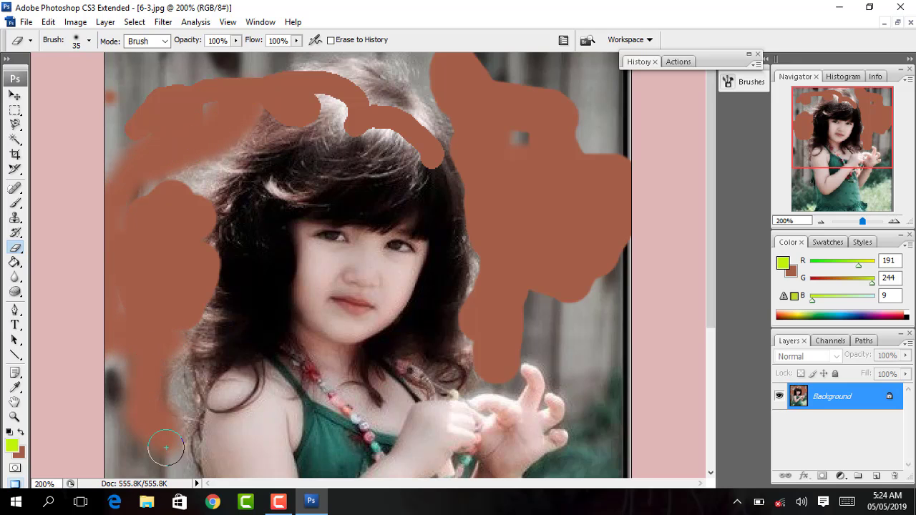
drag(170, 340, 168, 458)
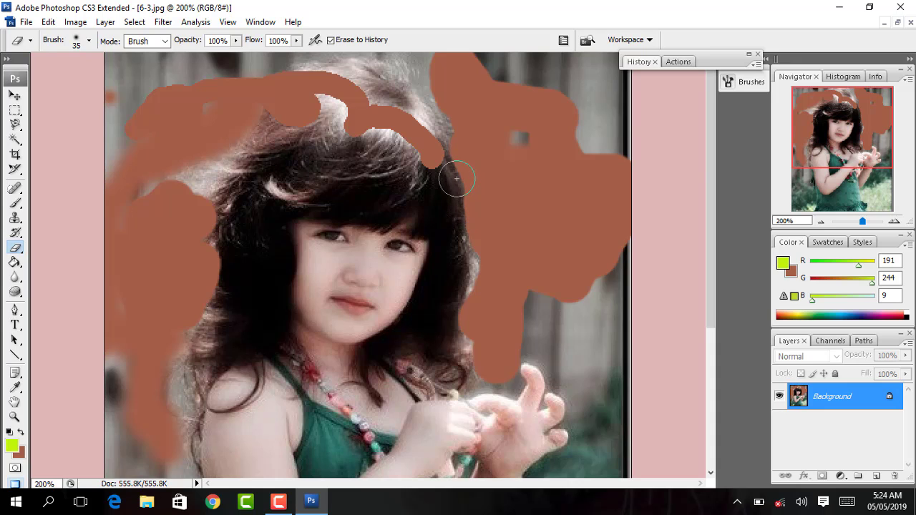
- Drag the history eraser from the hair edge to lower left, restoring the original backdrop and hair
mouse_move(456, 174)
mouse_down()
mouse_move(476, 193)
mouse_move(481, 387)
mouse_move(477, 170)
mouse_move(451, 134)
mouse_move(351, 93)
mouse_move(293, 93)
mouse_move(390, 78)
mouse_move(215, 151)
mouse_move(165, 258)
mouse_move(208, 267)
mouse_move(169, 235)
mouse_move(186, 447)
mouse_up()
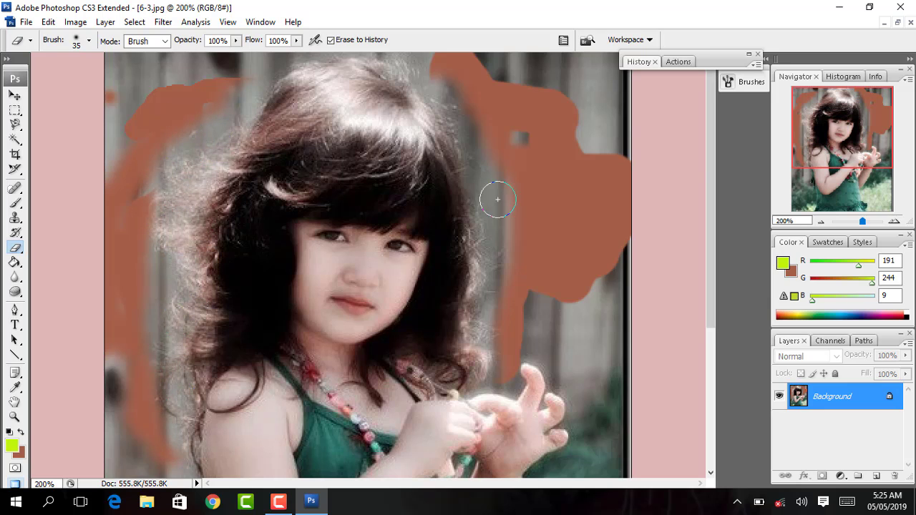
- Set the background colour to light pink fbebe5, then restore the original backdrop at upper left
key(i)
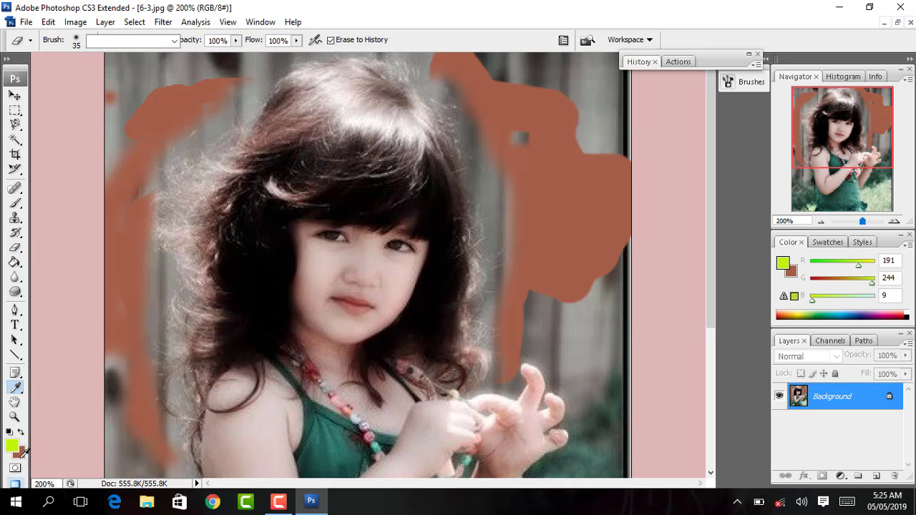
click(20, 451)
click(299, 121)
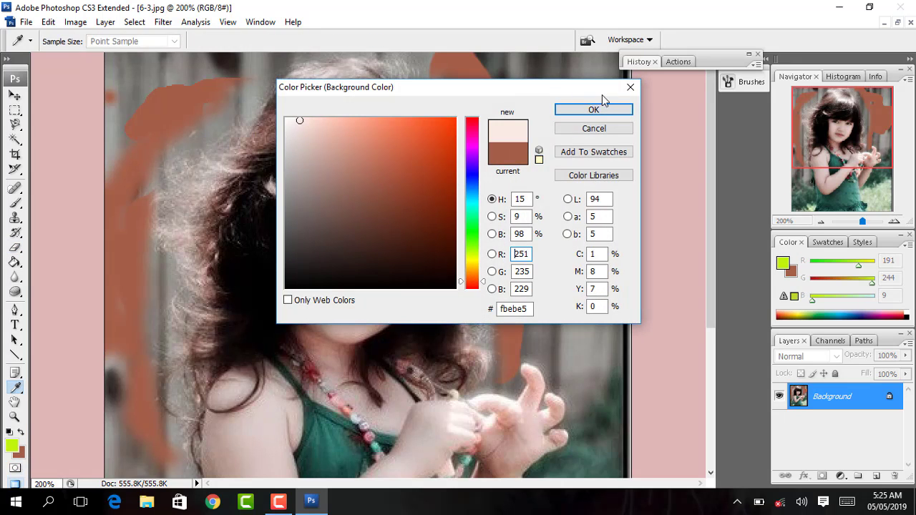
click(593, 110)
key(e)
mouse_move(157, 149)
mouse_down()
mouse_move(116, 205)
mouse_move(180, 127)
mouse_move(240, 84)
mouse_move(116, 131)
mouse_up()
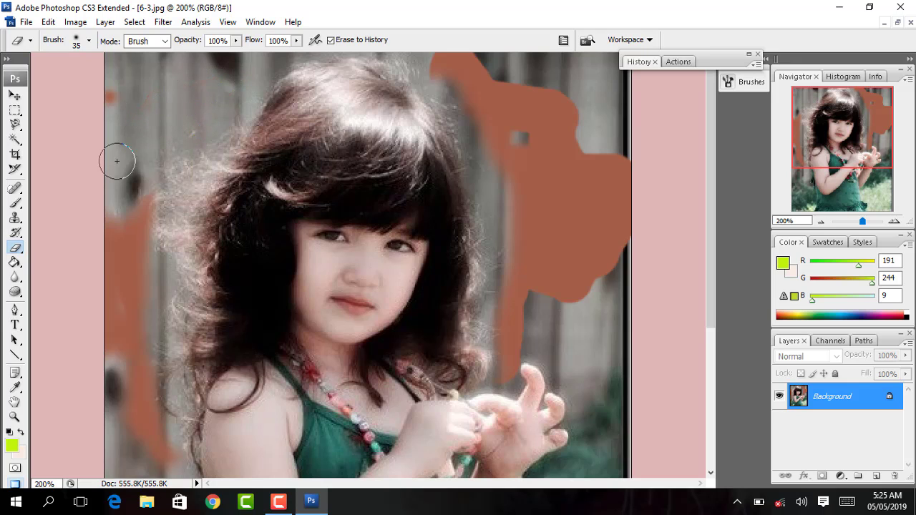
- Erase the brown and upper-left backdrop beside the hair to pale pink, then choose the Background Eraser Tool
right_click(16, 247)
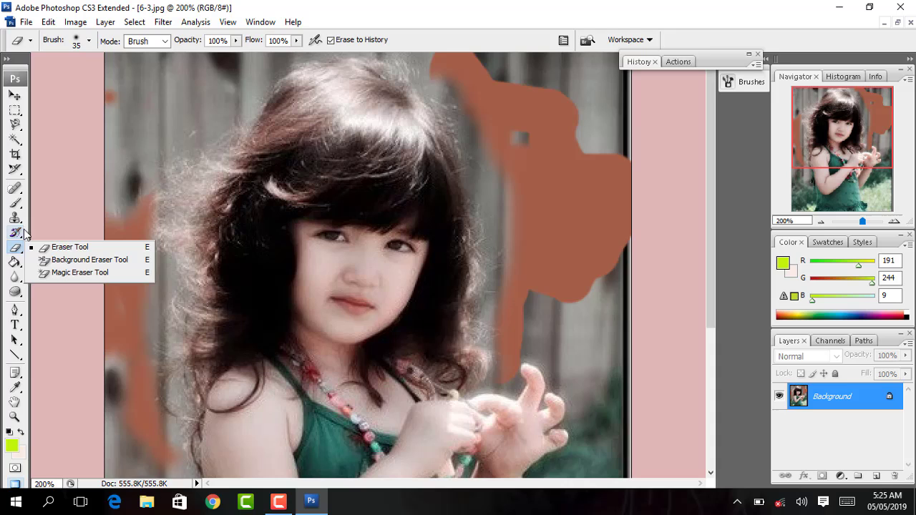
click(74, 247)
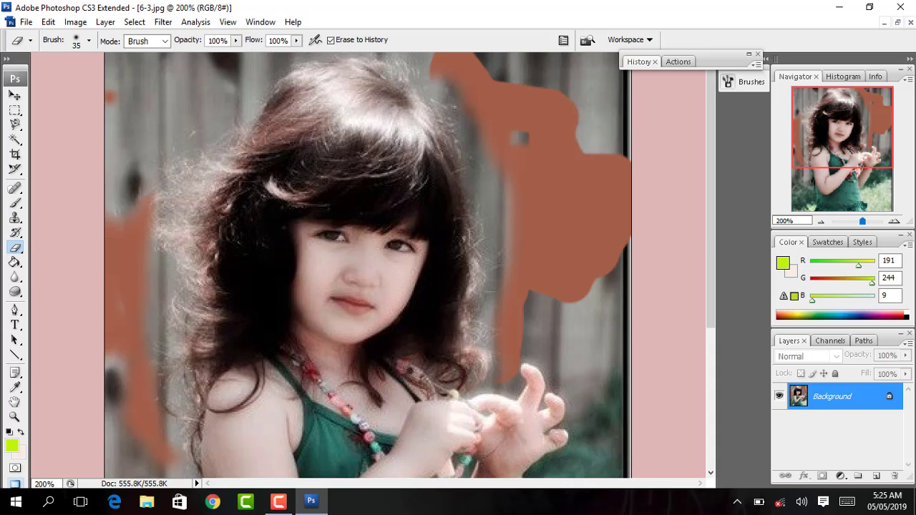
drag(134, 227, 147, 204)
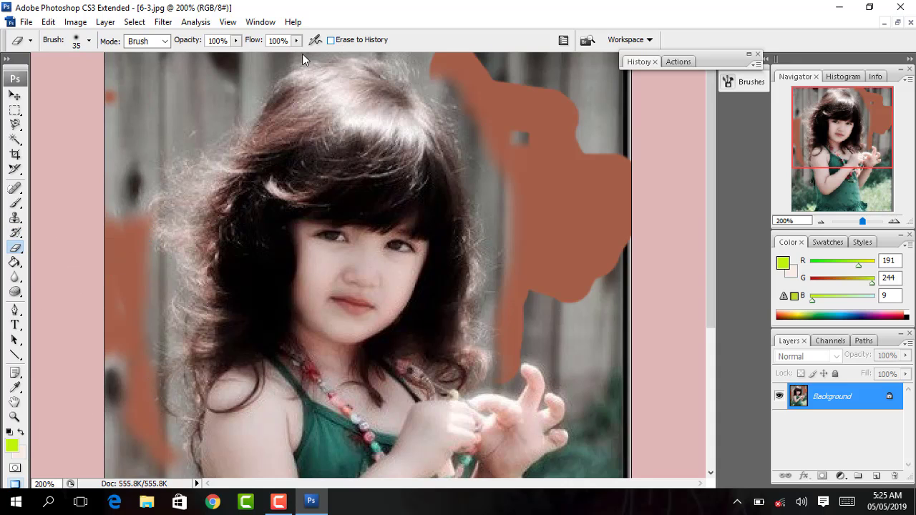
mouse_move(180, 126)
mouse_down()
mouse_move(159, 106)
mouse_move(205, 93)
mouse_move(223, 105)
mouse_move(262, 74)
mouse_move(179, 81)
mouse_move(239, 71)
mouse_move(205, 65)
mouse_move(102, 82)
mouse_move(122, 147)
mouse_move(213, 132)
mouse_move(164, 143)
mouse_move(117, 172)
mouse_move(141, 190)
mouse_move(127, 247)
mouse_move(103, 262)
mouse_move(136, 300)
mouse_move(156, 274)
mouse_move(161, 322)
mouse_up()
click(12, 252)
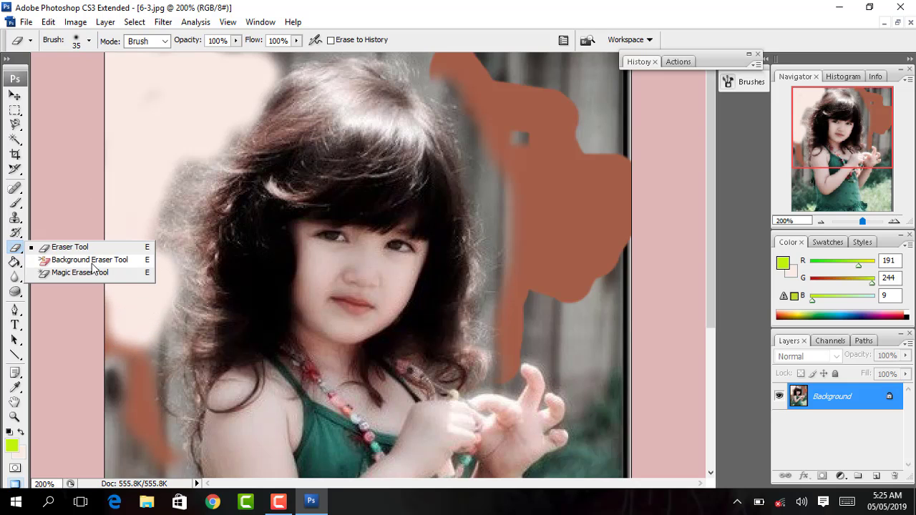
click(80, 260)
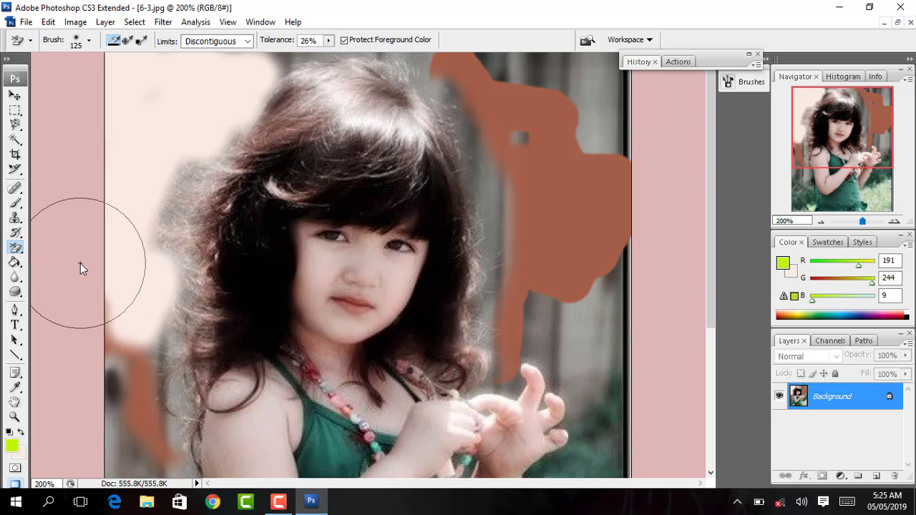
- Revert the photo and erase the top-left backdrop above the hair to transparency
click(26, 22)
click(97, 227)
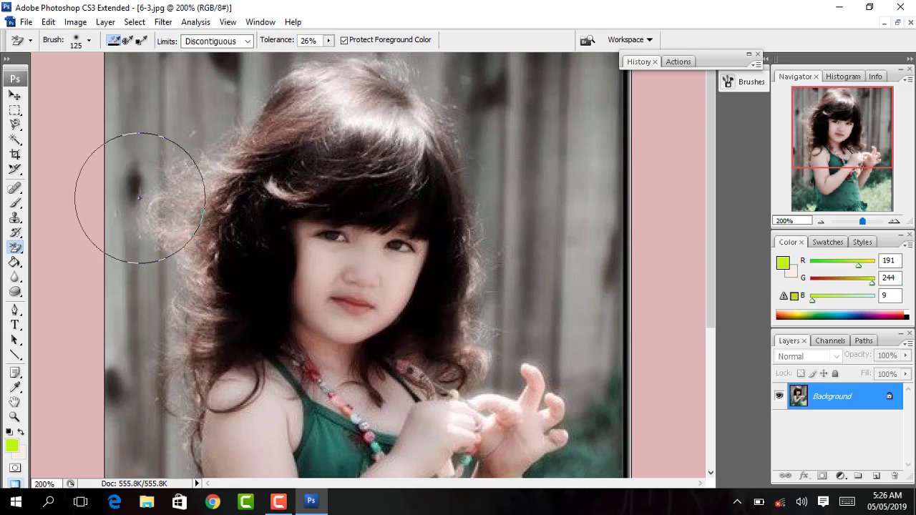
click(174, 93)
drag(174, 107, 231, 79)
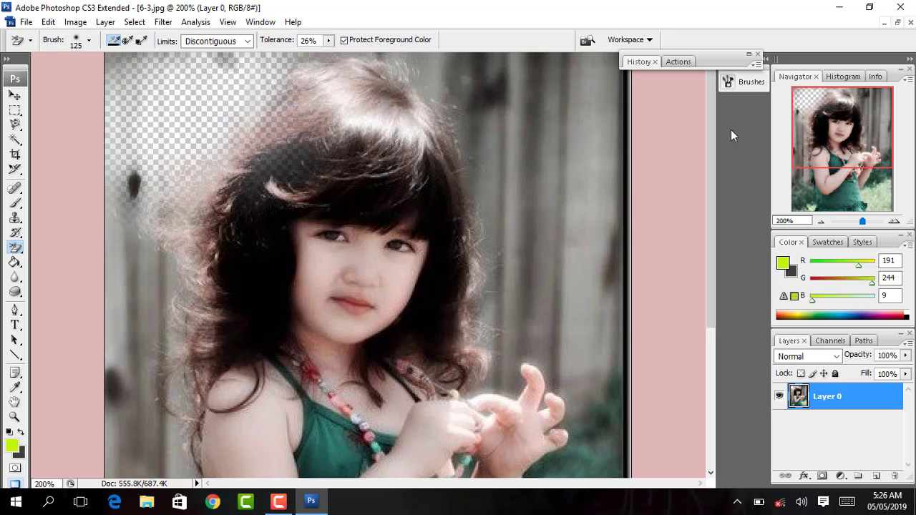
- Erase the grey background at upper right, down the right side, across the top and the left pole
mouse_move(579, 189)
mouse_down()
mouse_move(563, 119)
mouse_move(541, 132)
mouse_up()
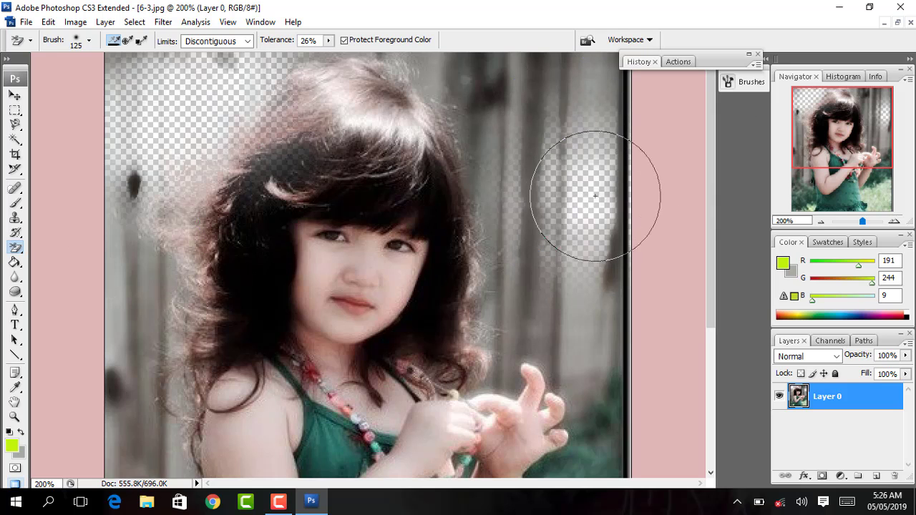
click(538, 139)
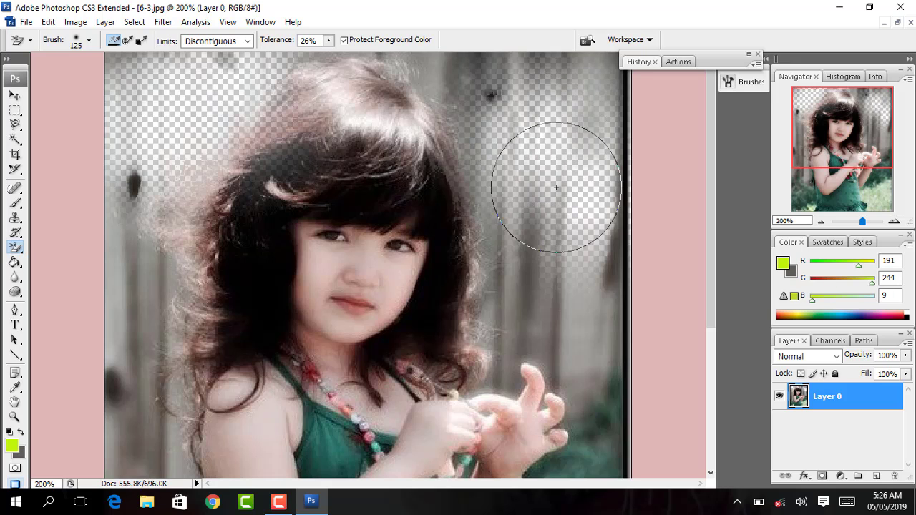
click(537, 254)
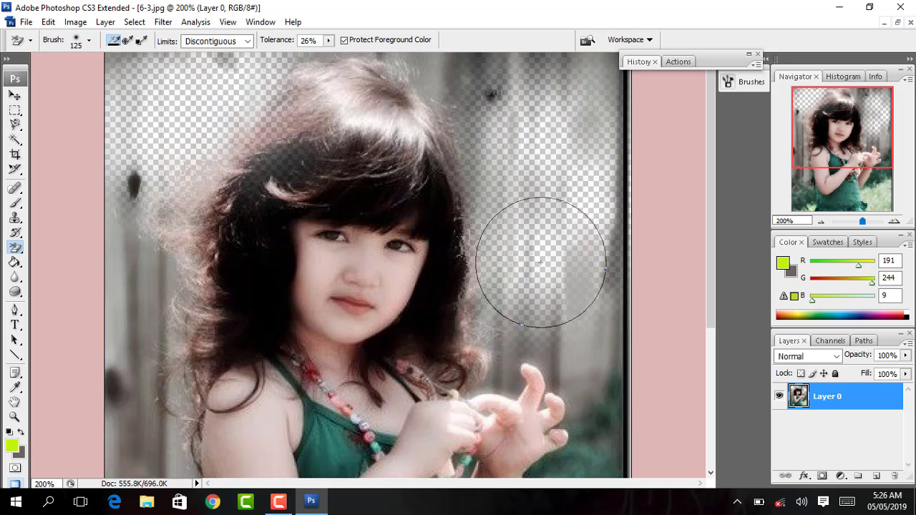
click(576, 308)
click(583, 333)
click(522, 351)
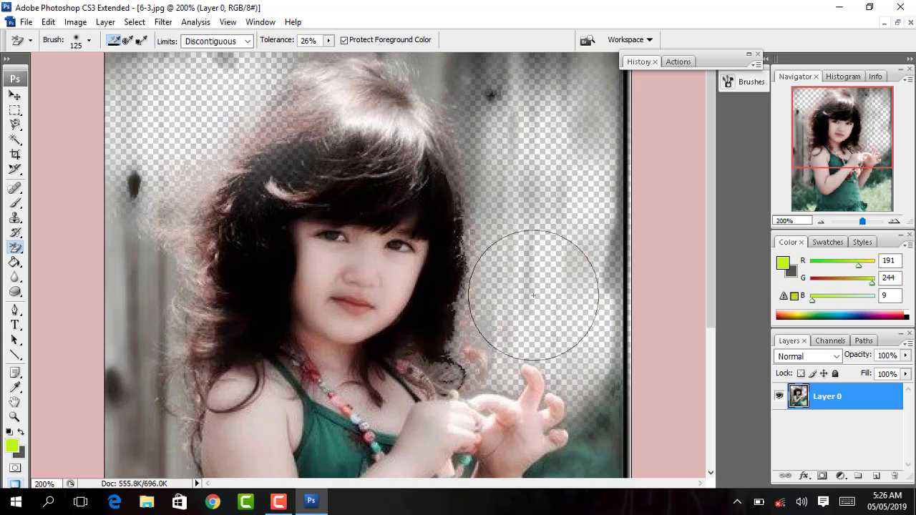
click(575, 139)
mouse_move(576, 113)
mouse_down()
mouse_move(583, 71)
mouse_move(422, 65)
mouse_up()
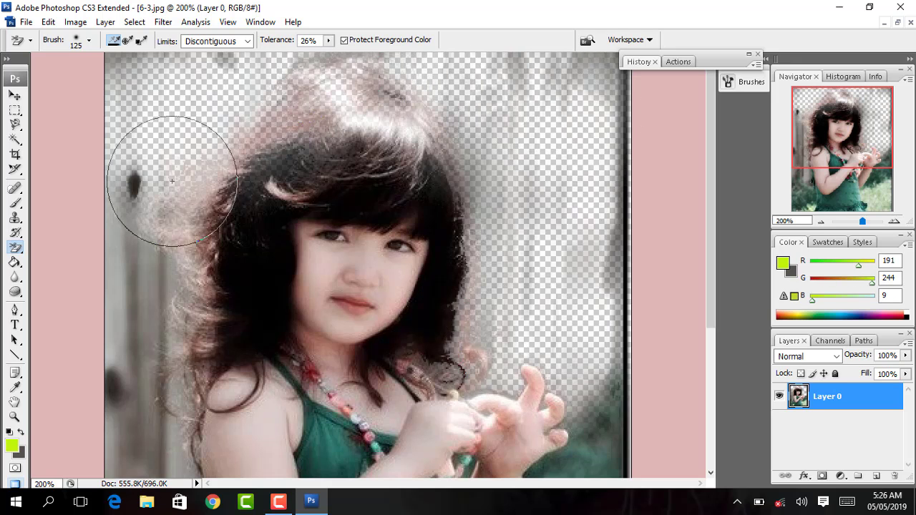
mouse_move(153, 174)
mouse_down()
mouse_move(126, 306)
mouse_move(123, 389)
mouse_move(153, 440)
mouse_up()
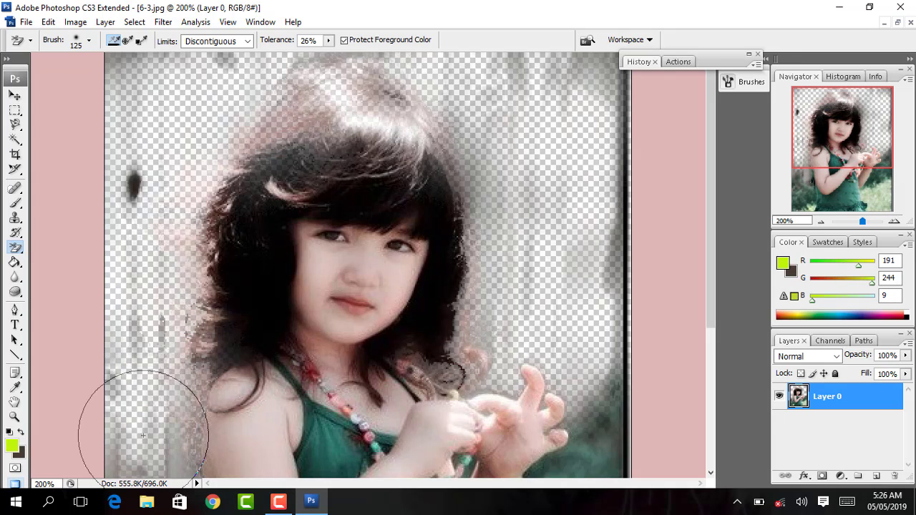
- Revert 6-3.jpg, then erase the upper-right background and the dark backdrop left of the hair
click(26, 22)
click(41, 236)
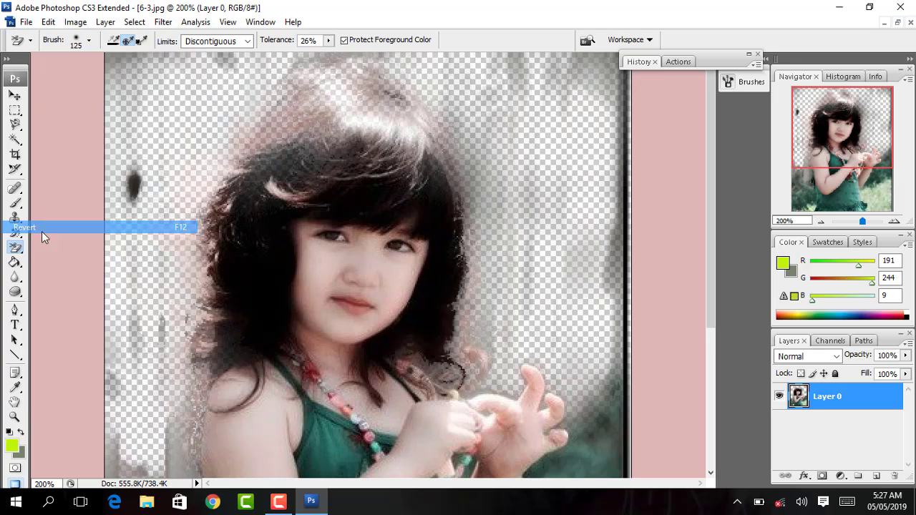
mouse_move(556, 180)
mouse_down()
mouse_move(542, 154)
mouse_move(557, 202)
mouse_move(549, 296)
mouse_move(583, 276)
mouse_move(552, 286)
mouse_move(543, 264)
mouse_move(433, 153)
mouse_up()
mouse_move(164, 102)
mouse_down()
mouse_move(136, 228)
mouse_move(139, 378)
mouse_move(158, 351)
mouse_up()
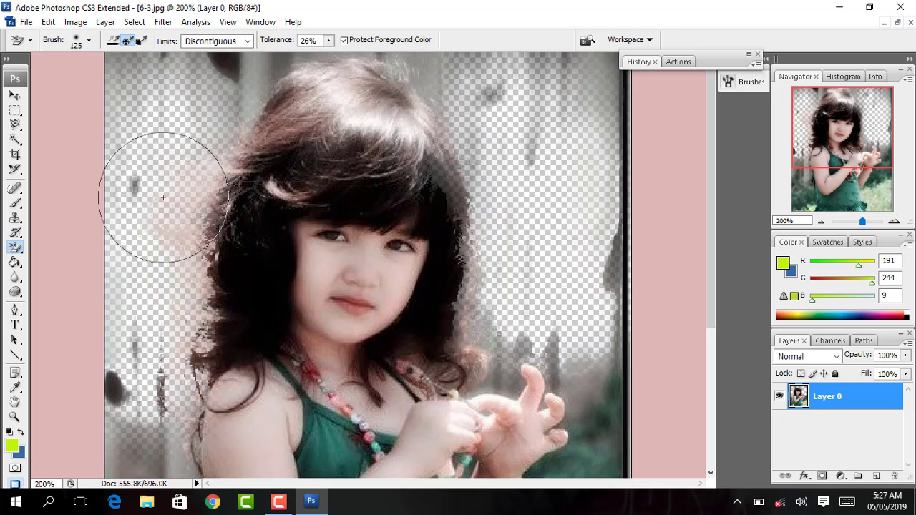
mouse_move(144, 164)
mouse_down()
mouse_move(136, 188)
mouse_move(160, 143)
mouse_move(112, 219)
mouse_move(119, 296)
mouse_move(159, 392)
mouse_move(153, 398)
mouse_move(126, 374)
mouse_move(133, 389)
mouse_move(117, 399)
mouse_up()
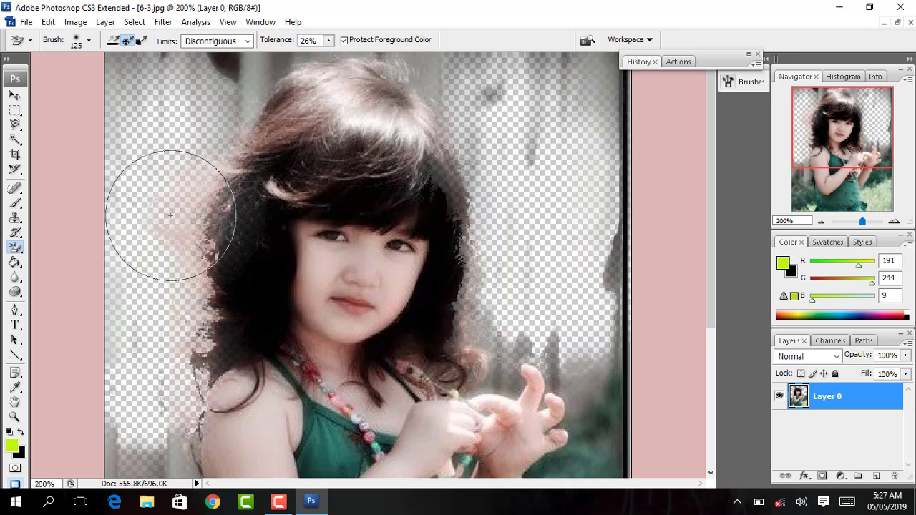
- Zoom in on the girl's hair and erase the grey background at top left
click(163, 195)
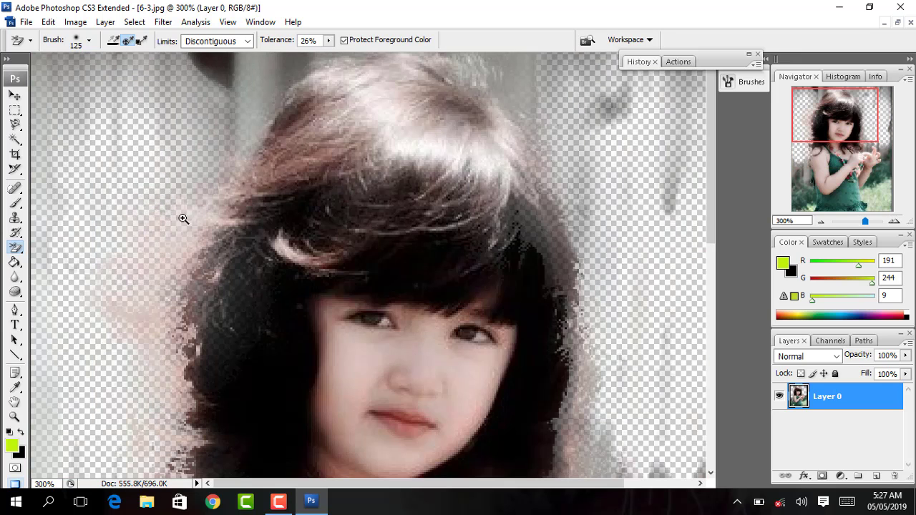
click(180, 219)
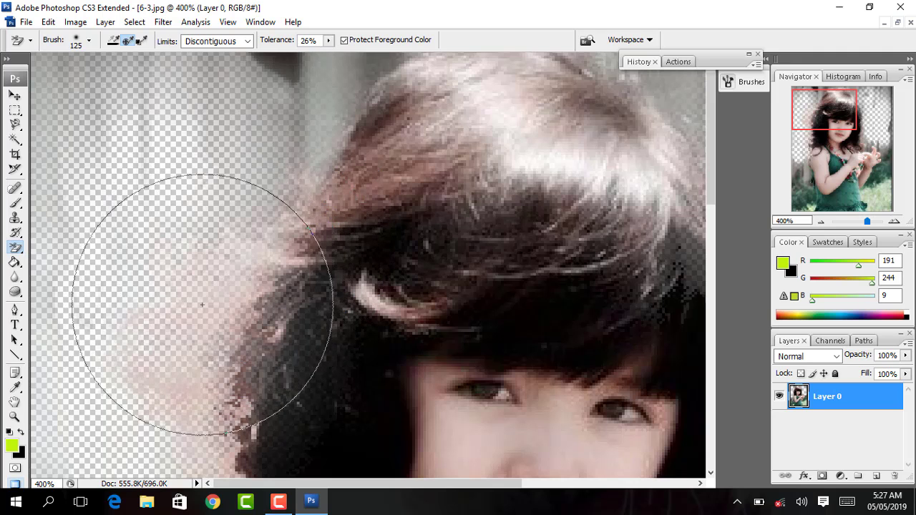
mouse_move(186, 376)
mouse_down()
mouse_move(231, 290)
mouse_move(143, 69)
mouse_up()
scroll(154, 96, down, 1)
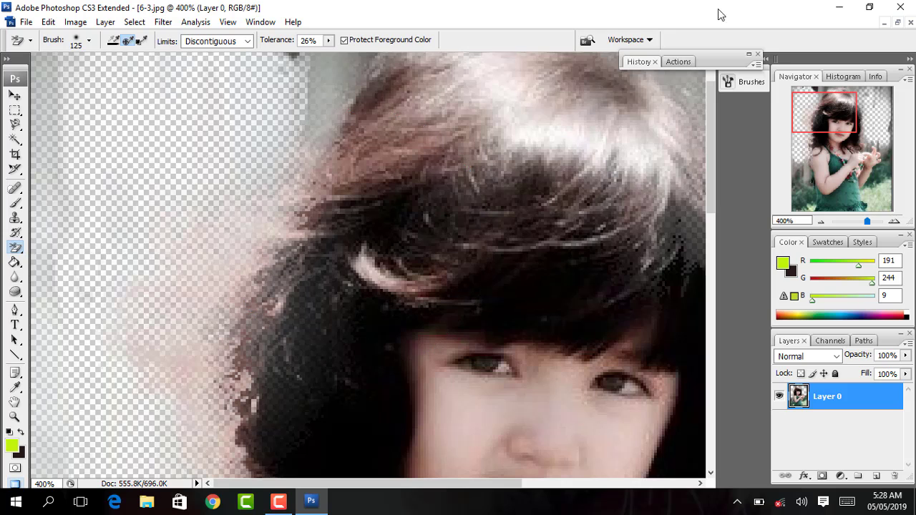
- Sample from Background Swatch, erase across the dark hair, lower Tolerance to 17% and toggle Protect Foreground Color
click(142, 42)
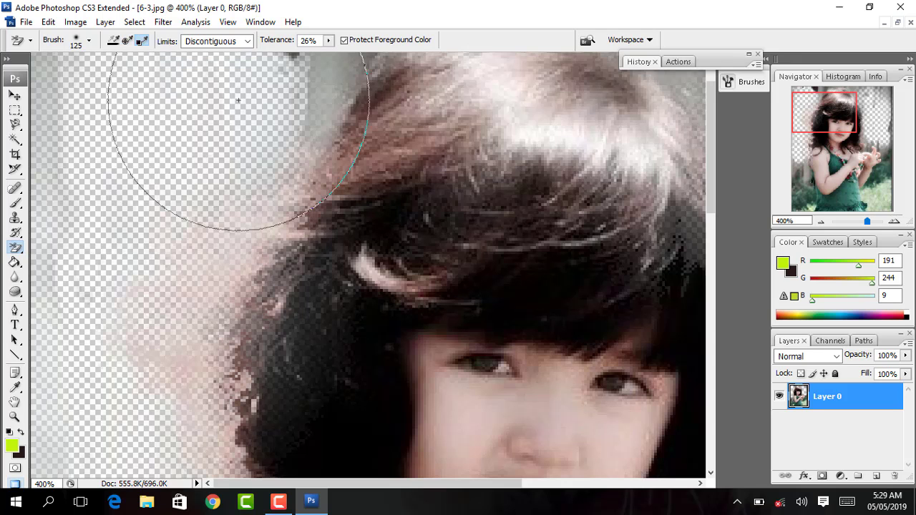
drag(463, 277, 481, 337)
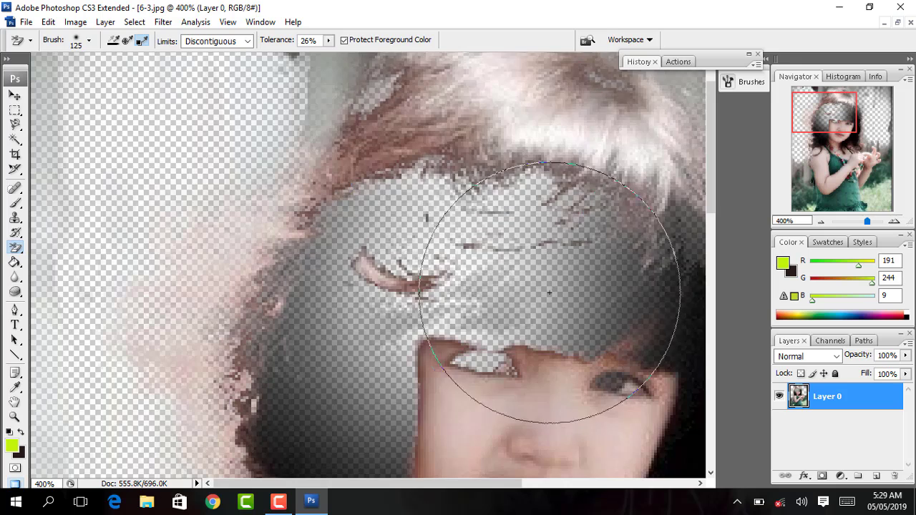
scroll(522, 215, down, 3)
click(504, 250)
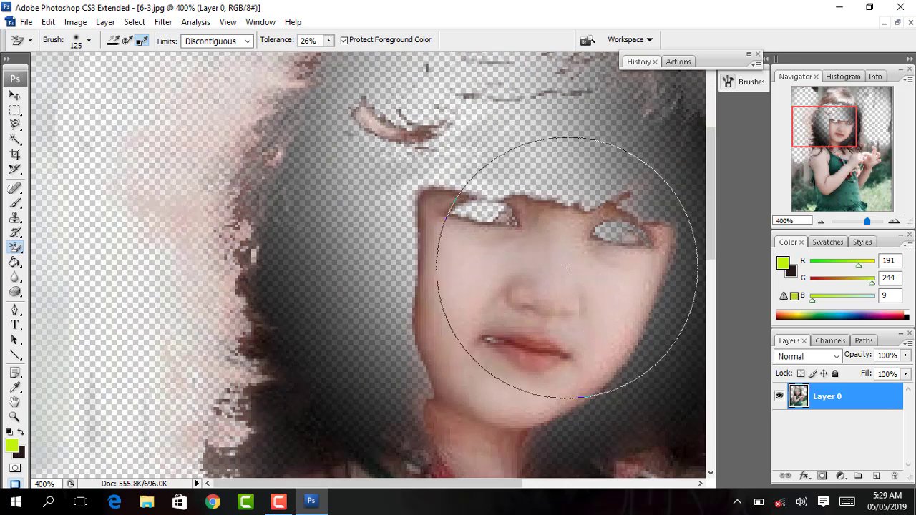
scroll(279, 108, up, 1)
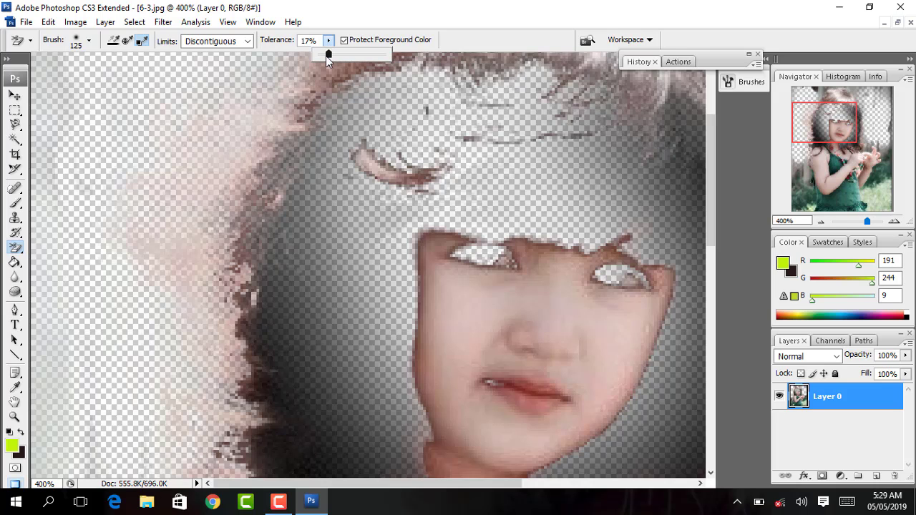
click(390, 40)
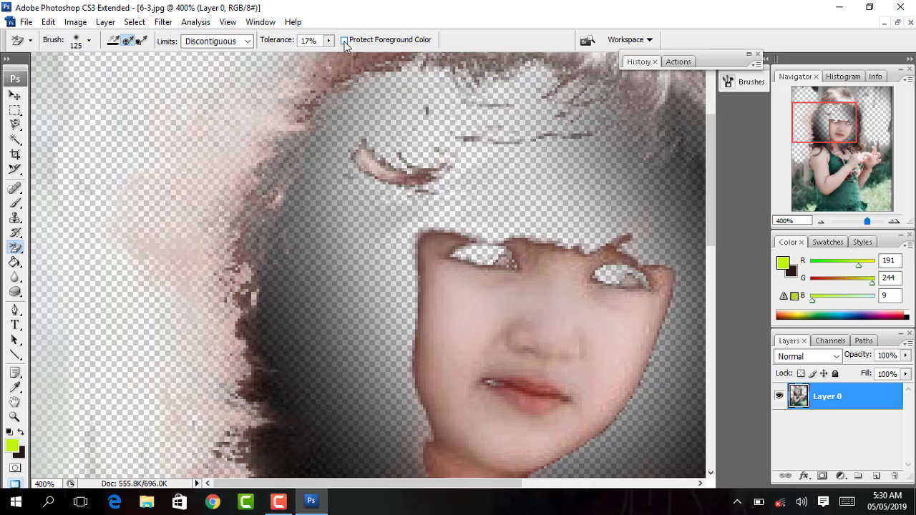
click(346, 40)
scroll(224, 143, down, 2)
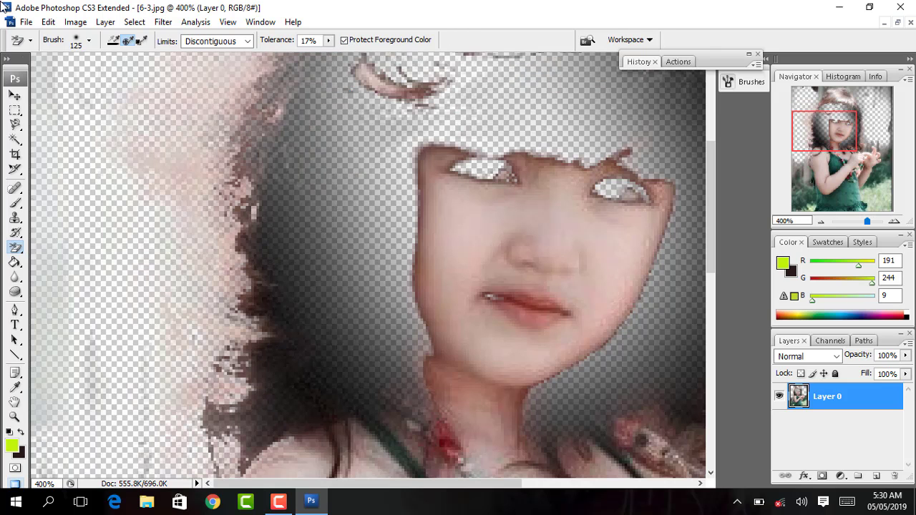
click(28, 25)
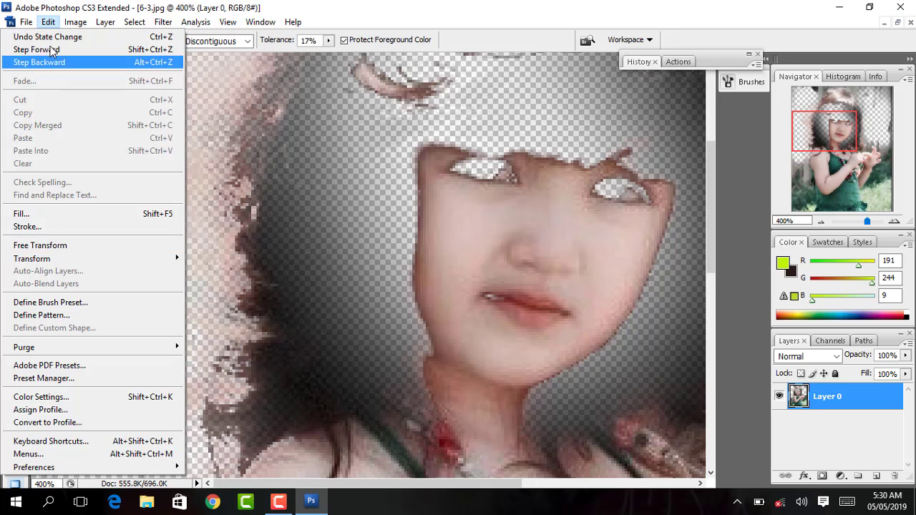
- Revert the girl photo to its original unerased state and zoom out to 200%
click(24, 227)
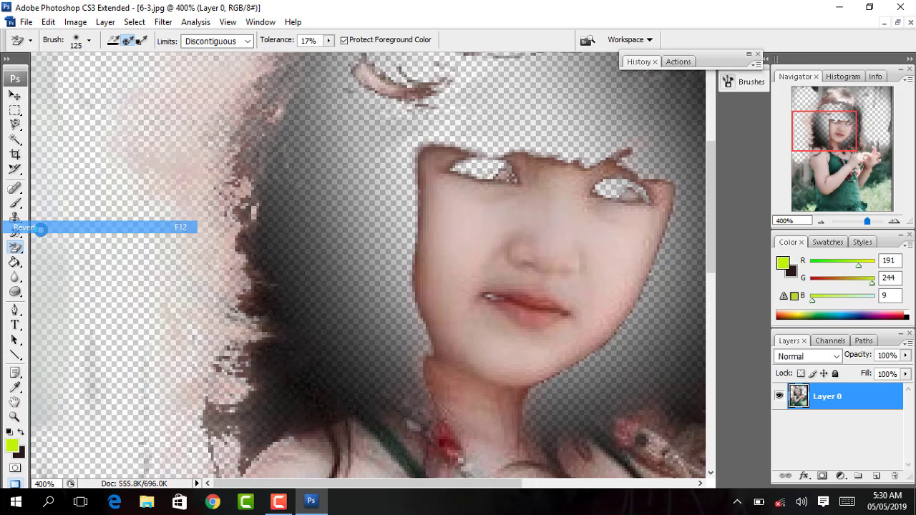
key(ctrl+minus)
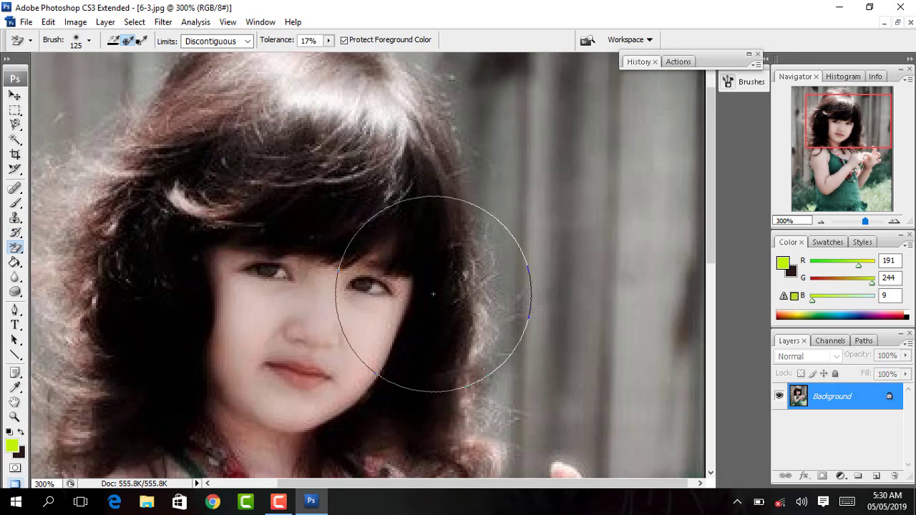
key(ctrl+minus)
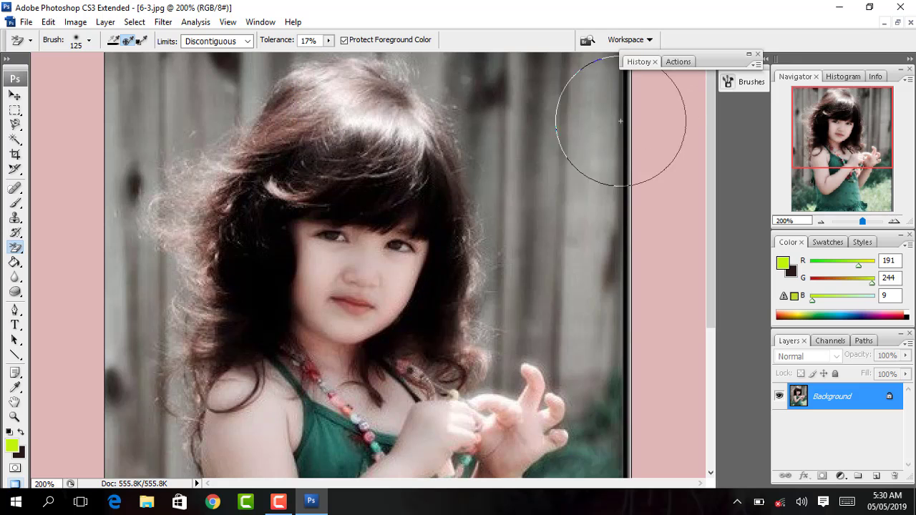
- Float the girl photo beside the autumn-road wallpaper, then maximise 6-3.jpg again
click(899, 23)
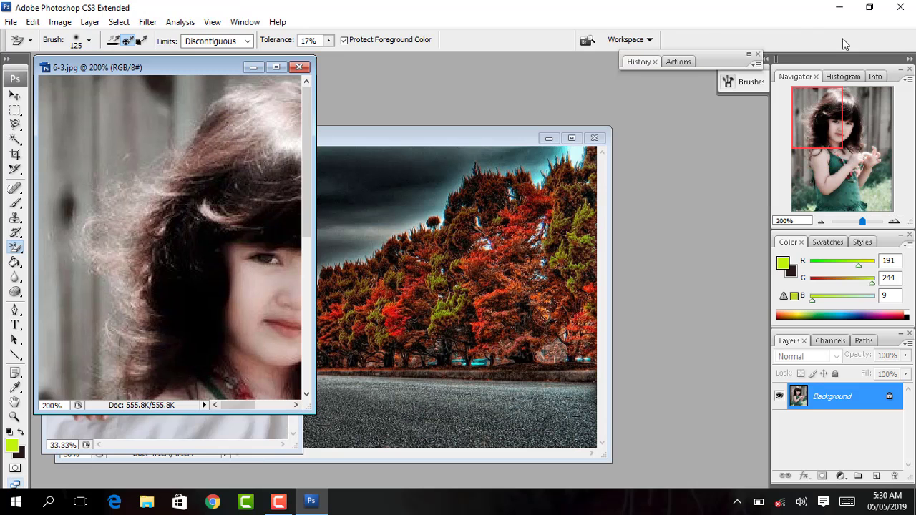
click(499, 151)
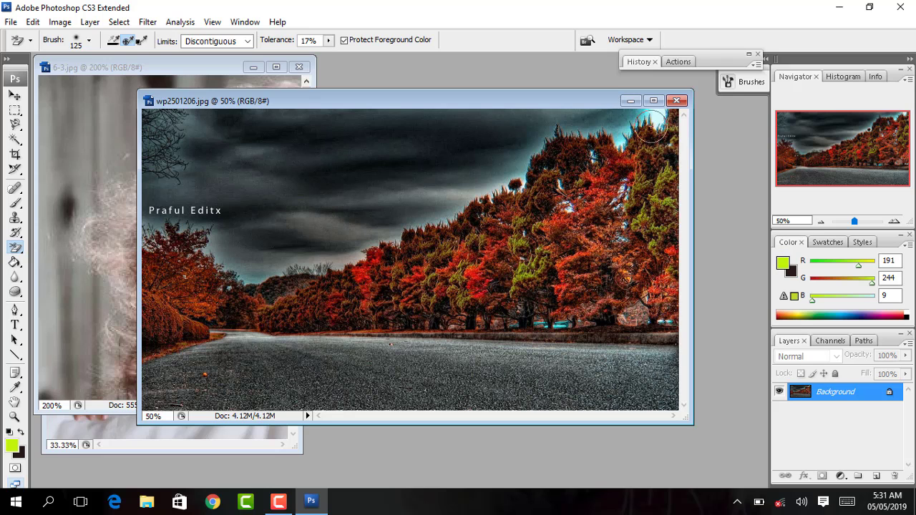
click(207, 68)
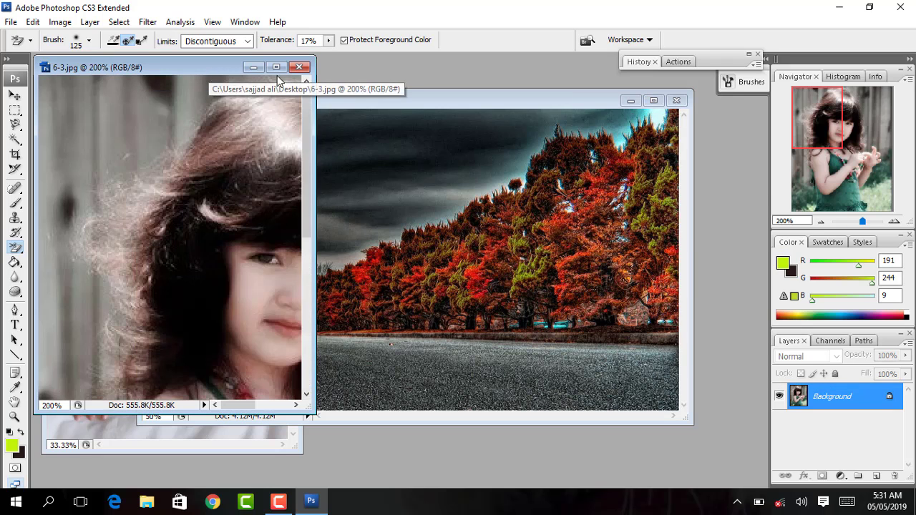
click(421, 113)
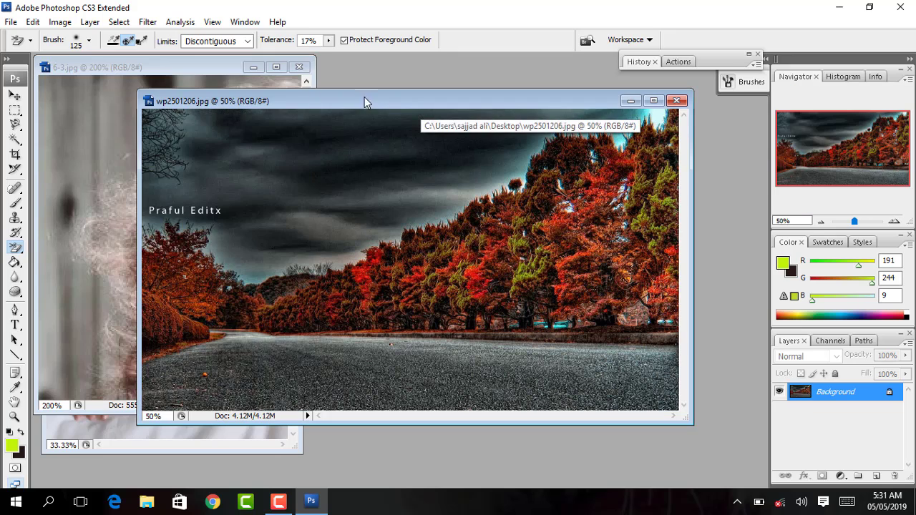
click(277, 68)
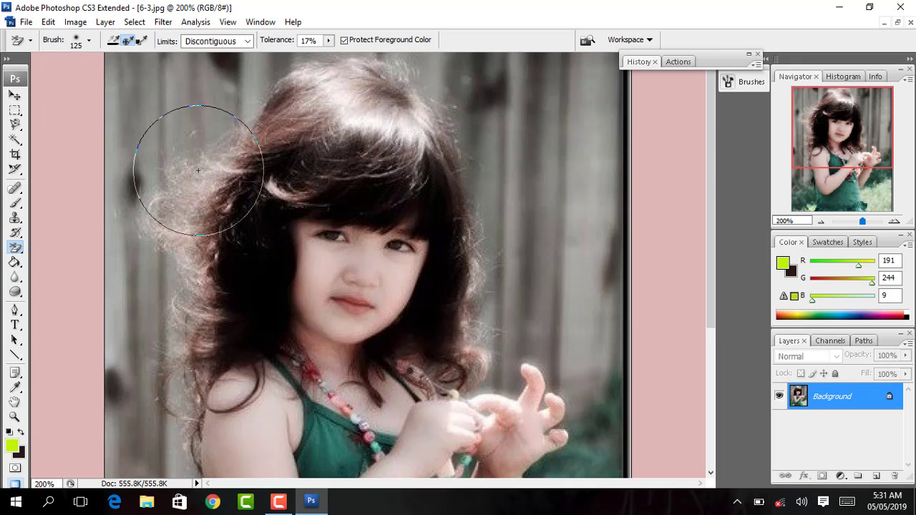
- Select the Background Eraser Tool and adjust its Tolerance
right_click(14, 247)
click(71, 260)
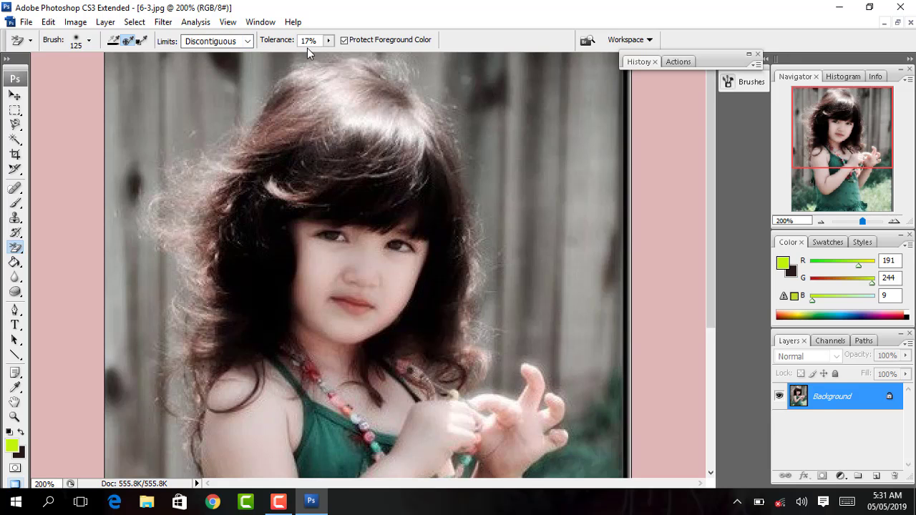
click(329, 41)
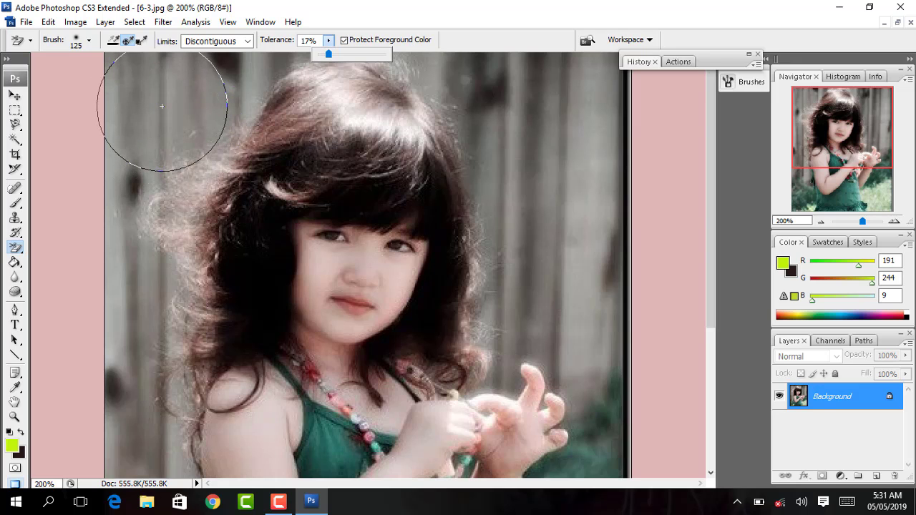
- Erase the grey backdrop all around the girl, resizing the brush with [ and ]
mouse_move(162, 106)
mouse_down()
mouse_move(147, 122)
mouse_move(133, 184)
mouse_move(287, 108)
mouse_move(552, 167)
mouse_move(501, 198)
mouse_move(491, 225)
mouse_move(583, 322)
mouse_move(565, 373)
mouse_move(489, 381)
mouse_move(532, 476)
mouse_up()
scroll(501, 198, down, 3)
key(bracketleft)
key(bracketleft)
key(bracketleft)
key(bracketright)
key(bracketright)
key(bracketright)
scroll(464, 372, down, 3)
key(bracketright)
key(bracketright)
key(bracketright)
mouse_move(186, 451)
mouse_down()
mouse_move(218, 405)
mouse_move(200, 472)
mouse_move(180, 301)
mouse_move(221, 163)
mouse_move(148, 271)
mouse_up()
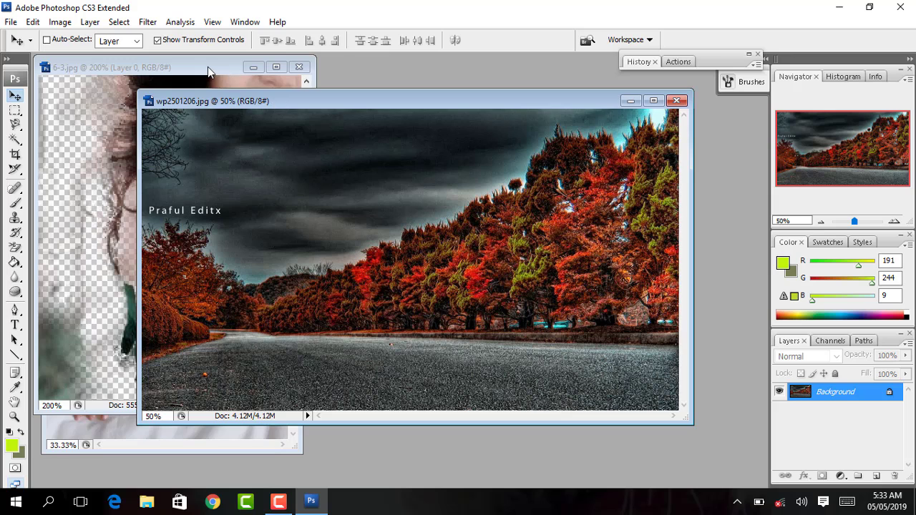
- Drag the cut-out girl from 6-3.jpg into wp2501206.jpg as Layer 1 and maximise it
click(208, 72)
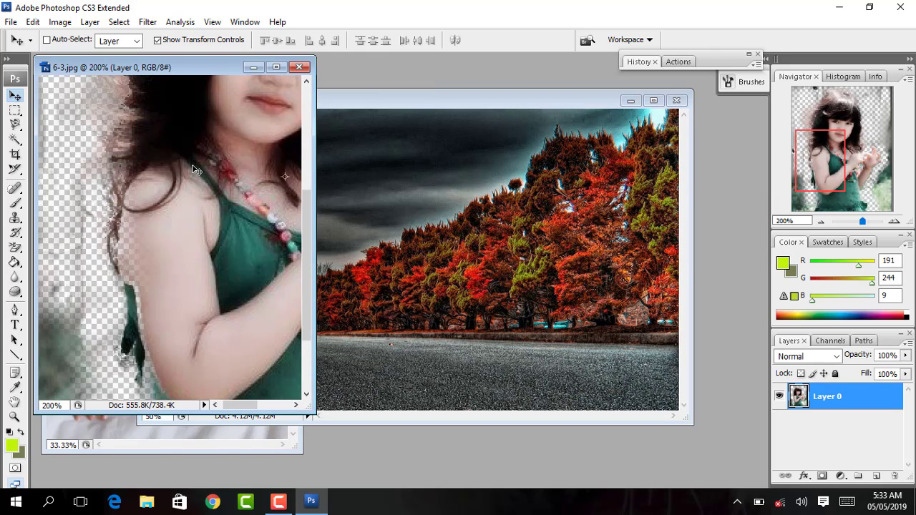
drag(192, 180, 503, 230)
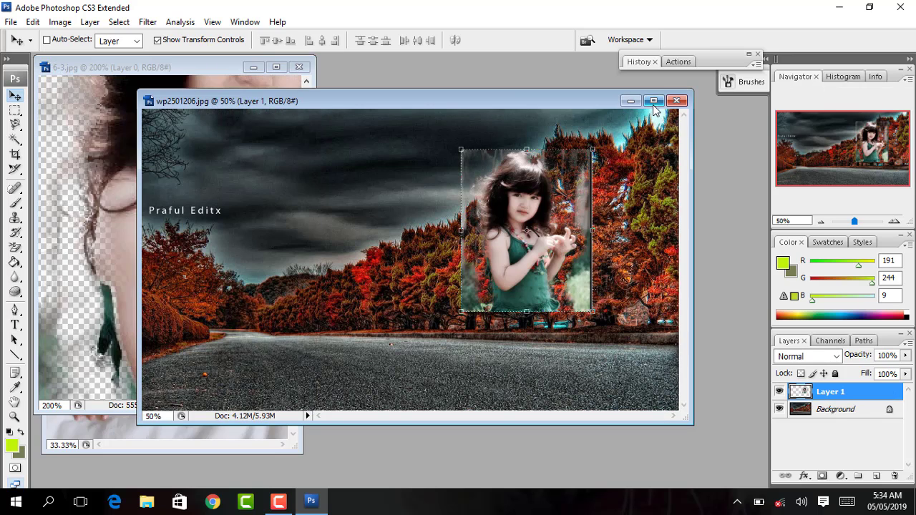
click(654, 101)
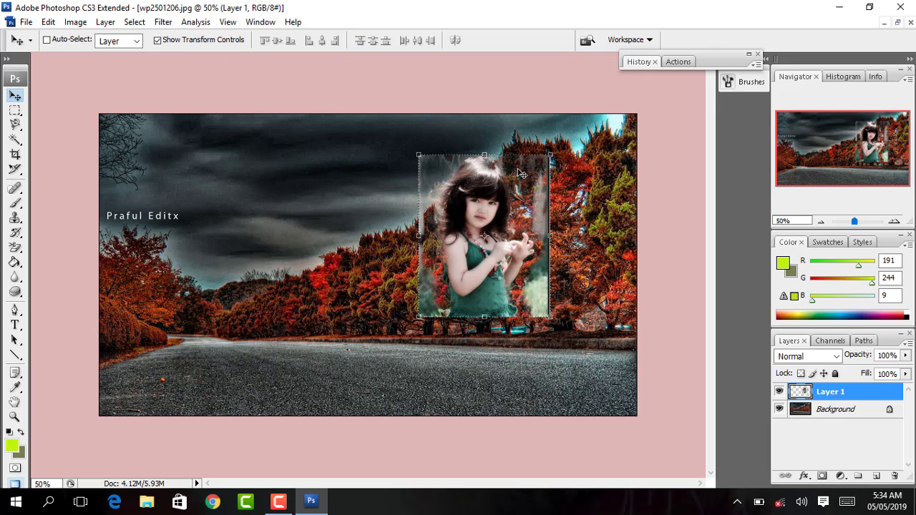
- Scale the girl layer to 197.4% × 189.5%, full wallpaper height, and move it left
click(484, 155)
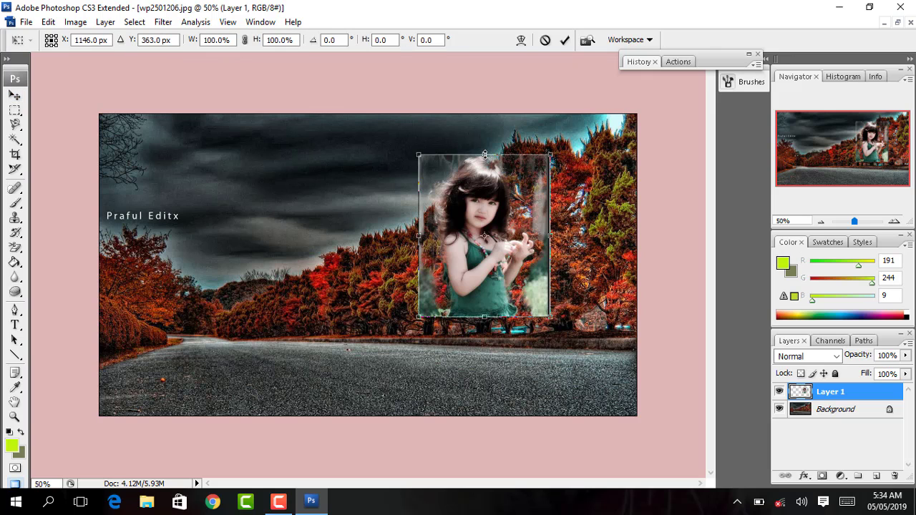
drag(485, 155, 489, 117)
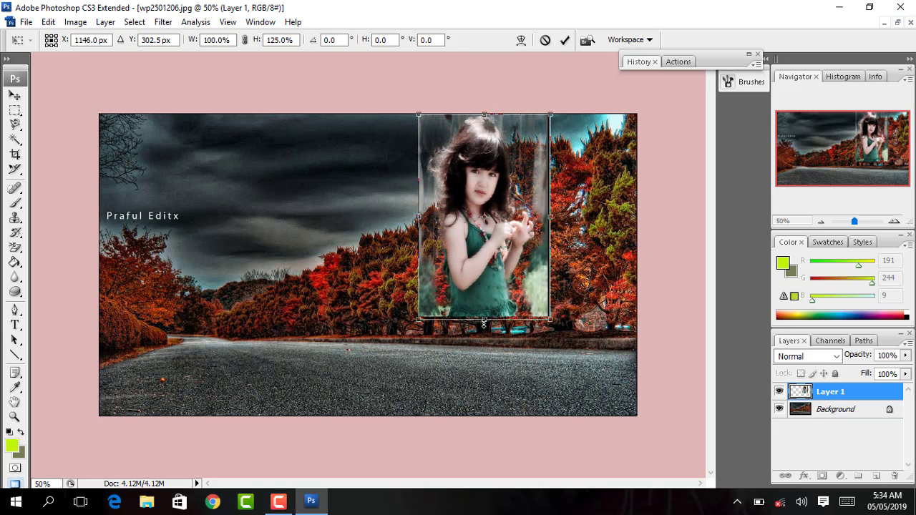
drag(484, 324, 485, 421)
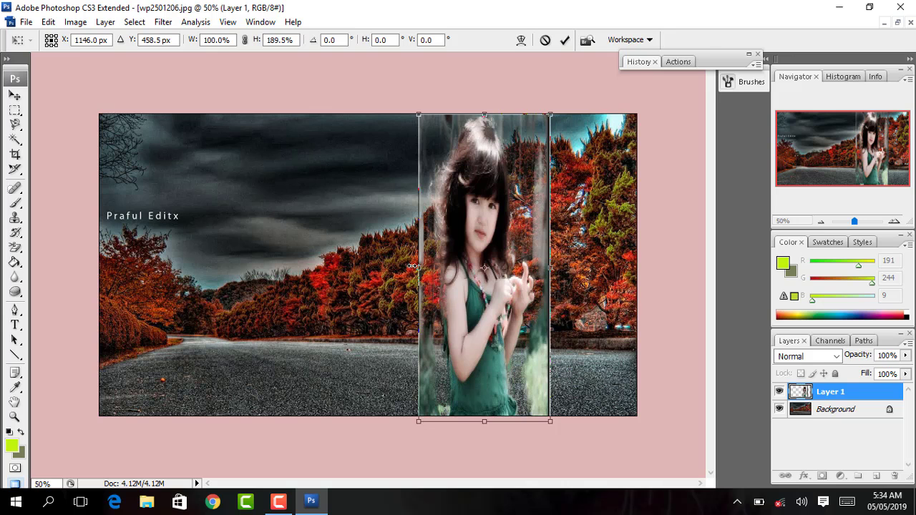
drag(415, 267, 287, 278)
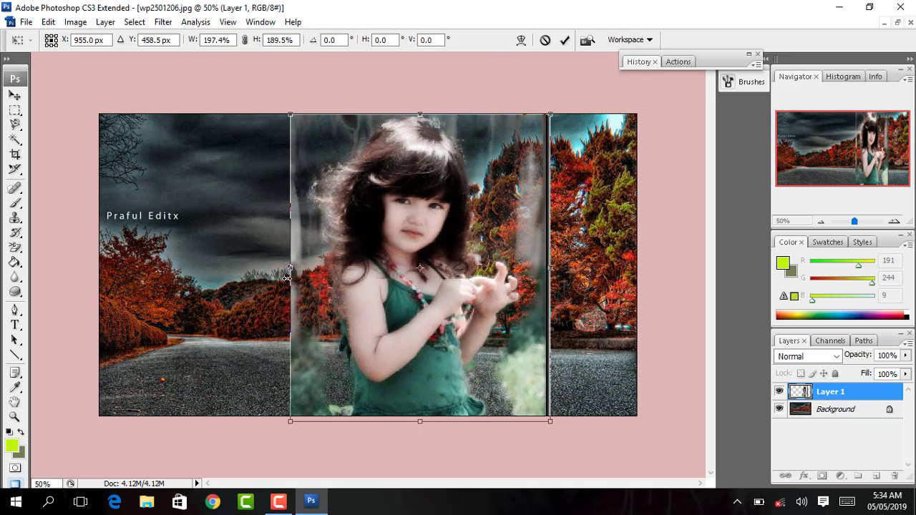
drag(442, 272, 305, 266)
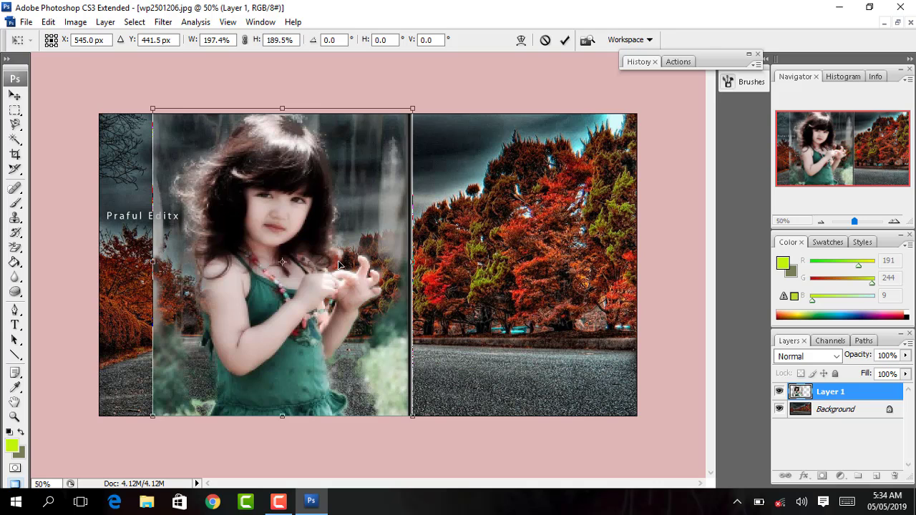
key(Return)
click(22, 247)
- With the plain Eraser, erase the right seam and left strip, then zoom into the hair edge
right_click(19, 254)
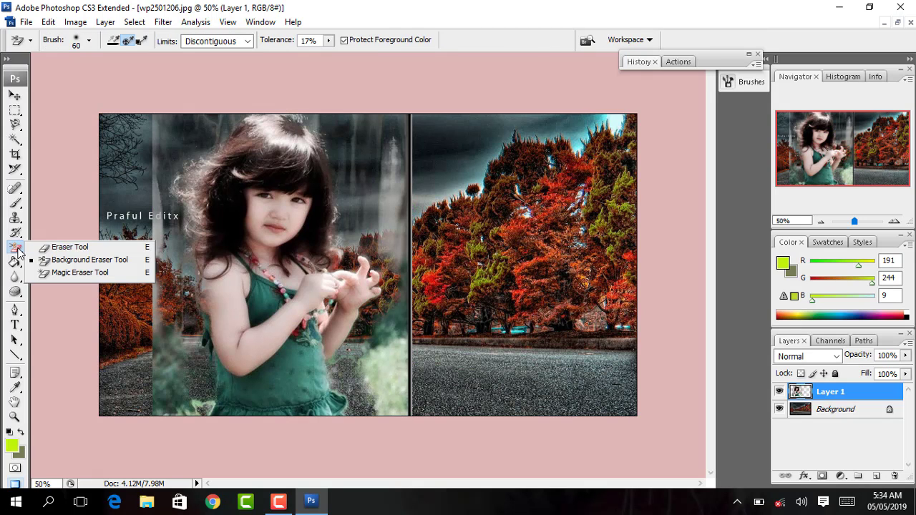
click(65, 248)
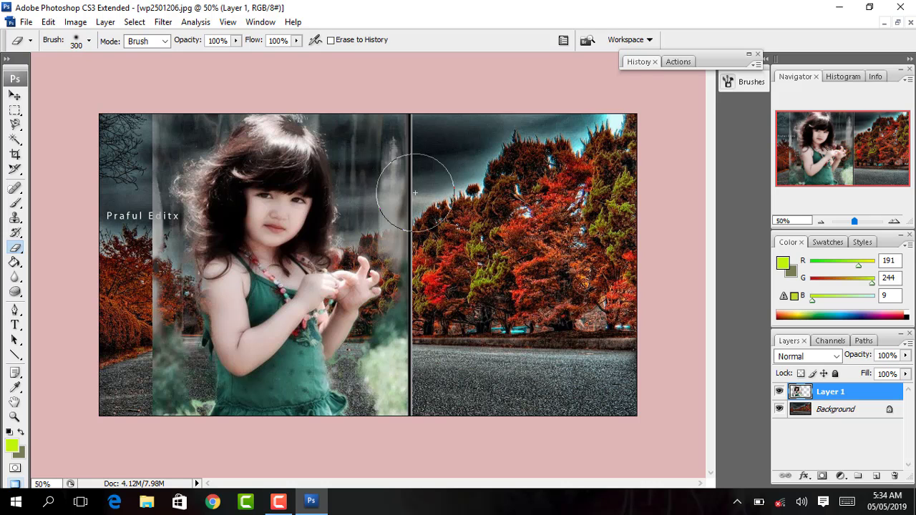
mouse_move(416, 191)
mouse_down()
mouse_move(368, 153)
mouse_move(401, 301)
mouse_move(368, 379)
mouse_up()
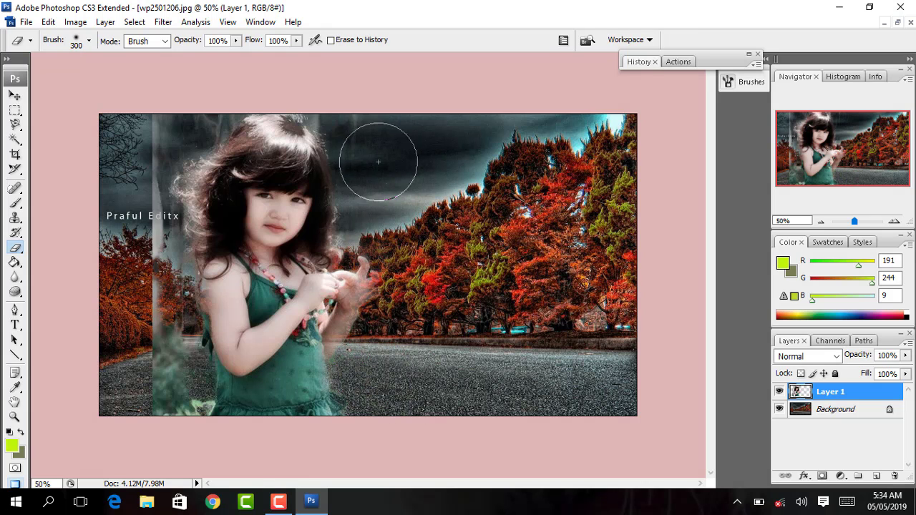
mouse_move(179, 112)
mouse_down()
mouse_move(143, 153)
mouse_move(133, 308)
mouse_move(163, 380)
mouse_up()
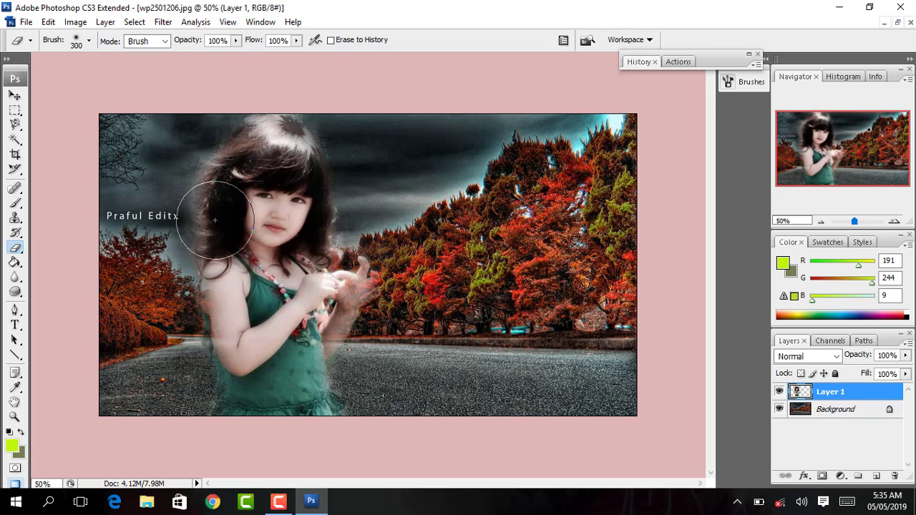
ctrl+click(198, 207)
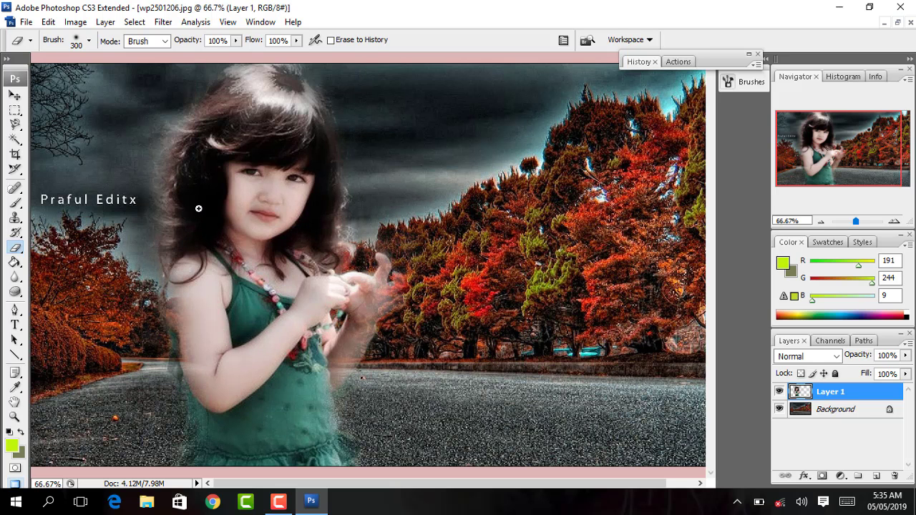
ctrl+click(188, 207)
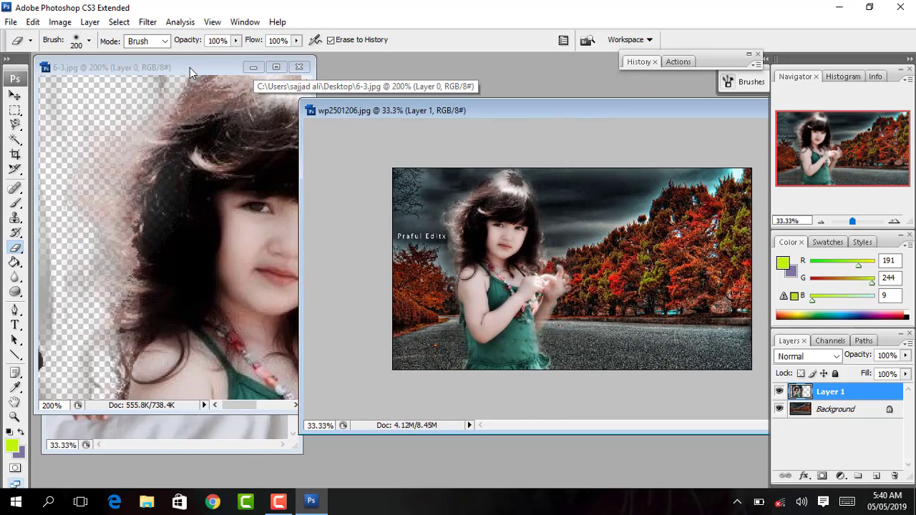
- Choose the Magic Eraser Tool and make the baby photo fill the workspace
click(190, 68)
drag(189, 67, 378, 96)
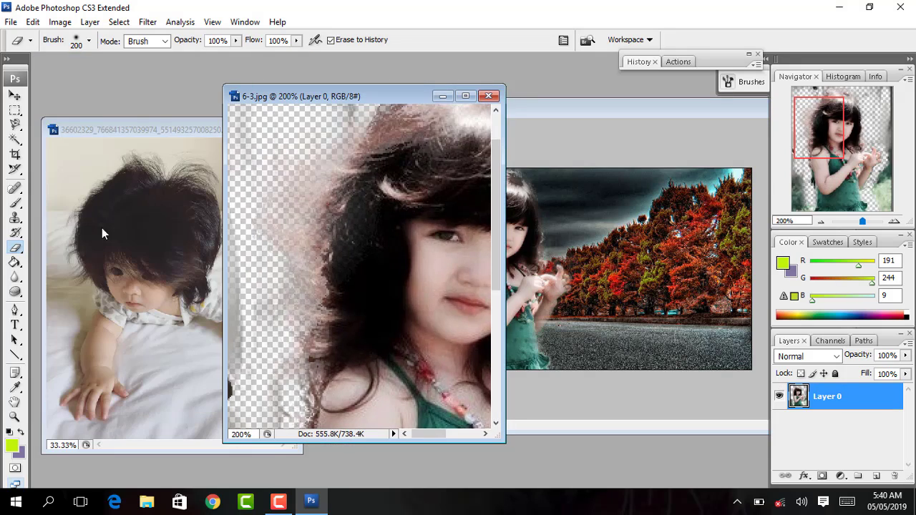
right_click(15, 247)
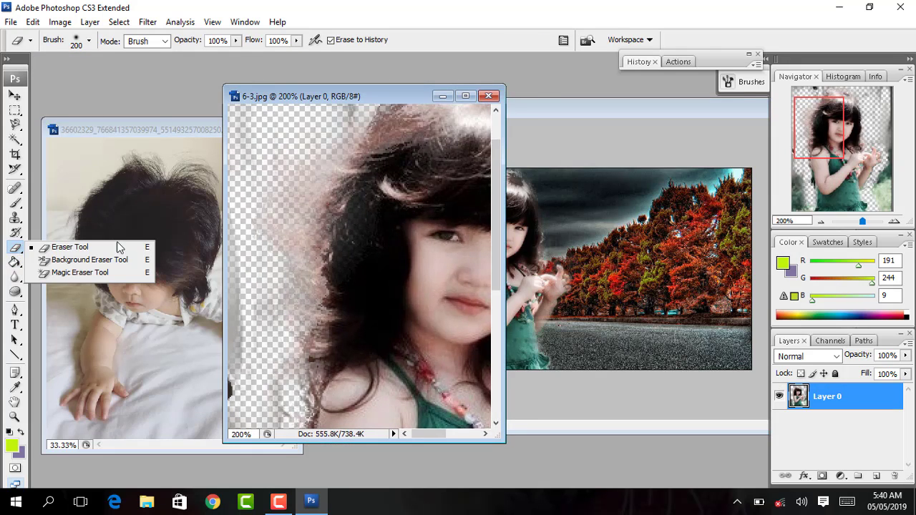
click(84, 276)
double_click(173, 128)
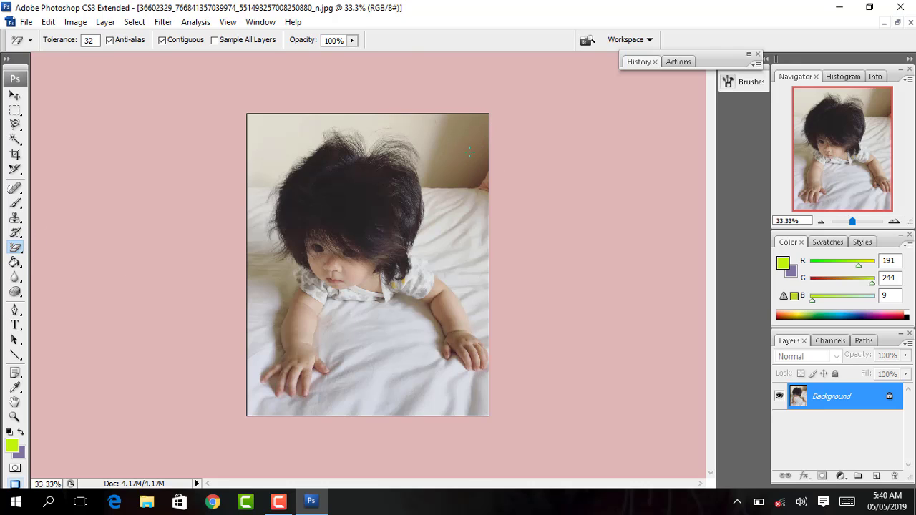
- Magic-erase the beige wall, brown strip and white bedsheet around the baby
click(470, 153)
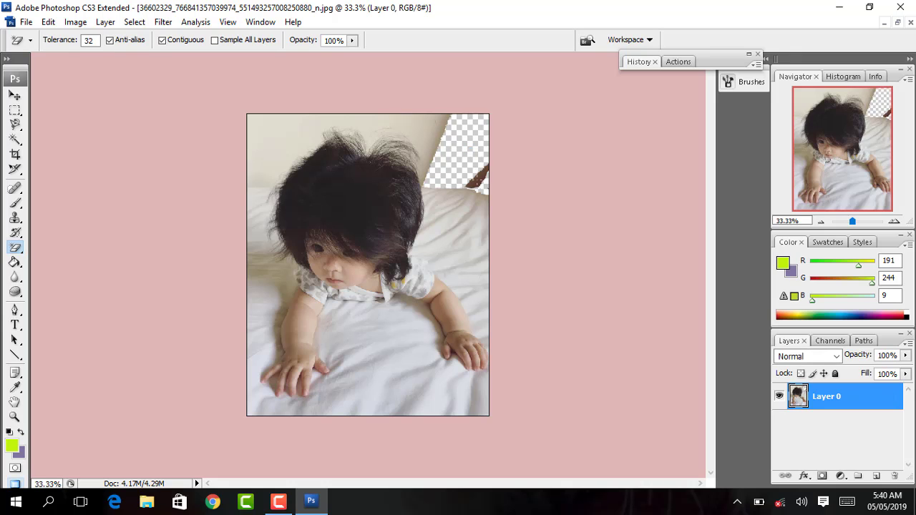
click(480, 177)
click(459, 239)
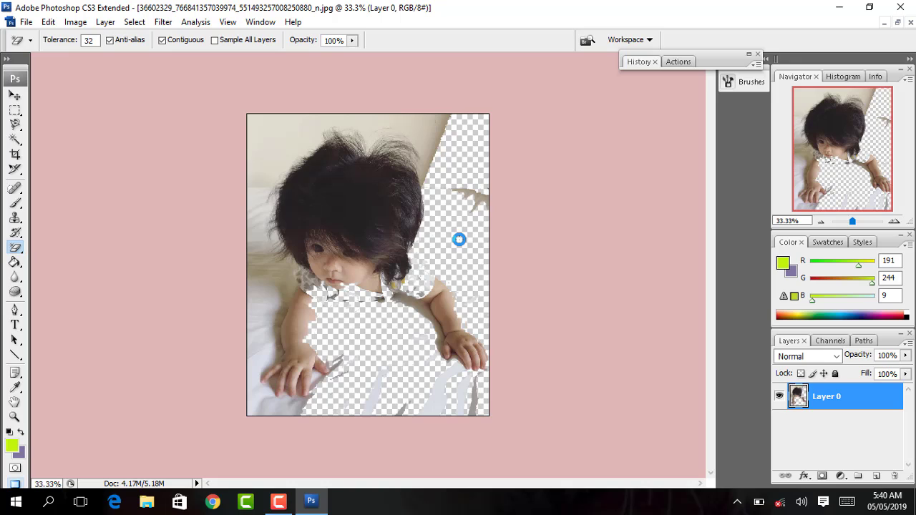
click(263, 130)
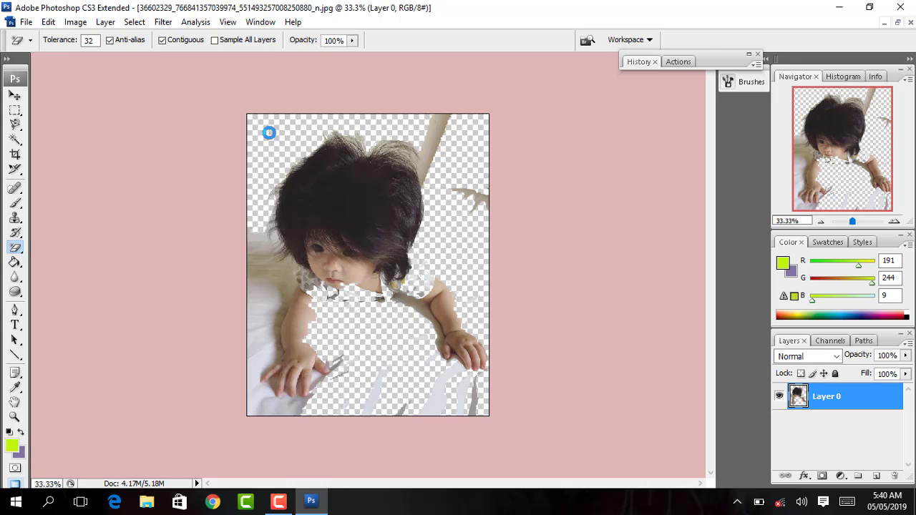
click(442, 129)
click(257, 298)
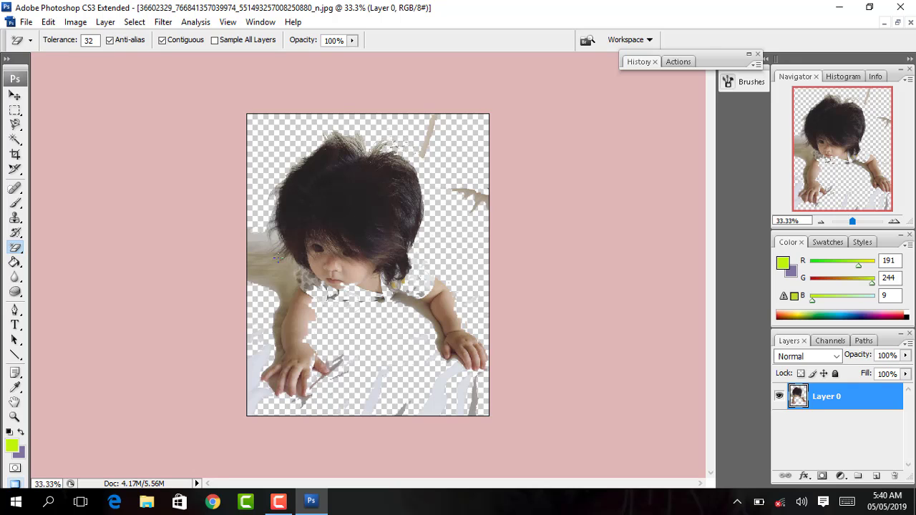
click(266, 268)
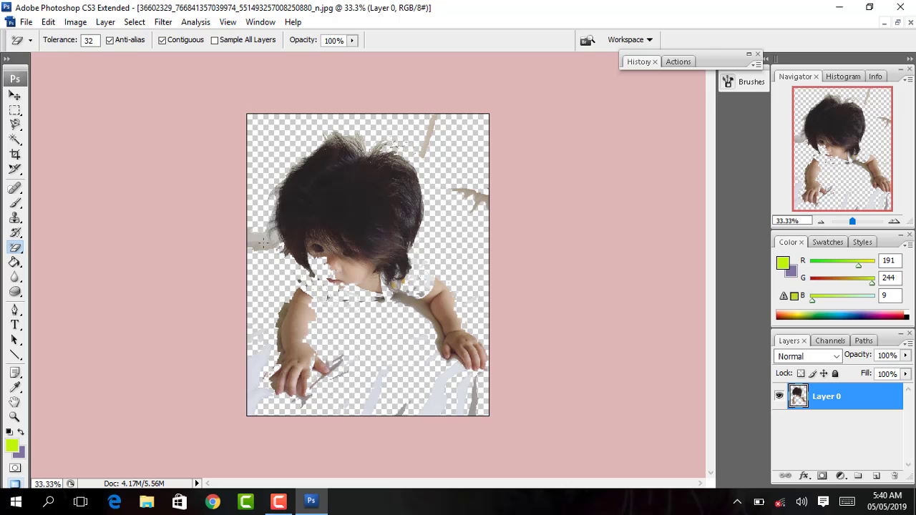
- Return to the wallpaper composite and turn off Contiguous for the Magic Eraser
click(897, 25)
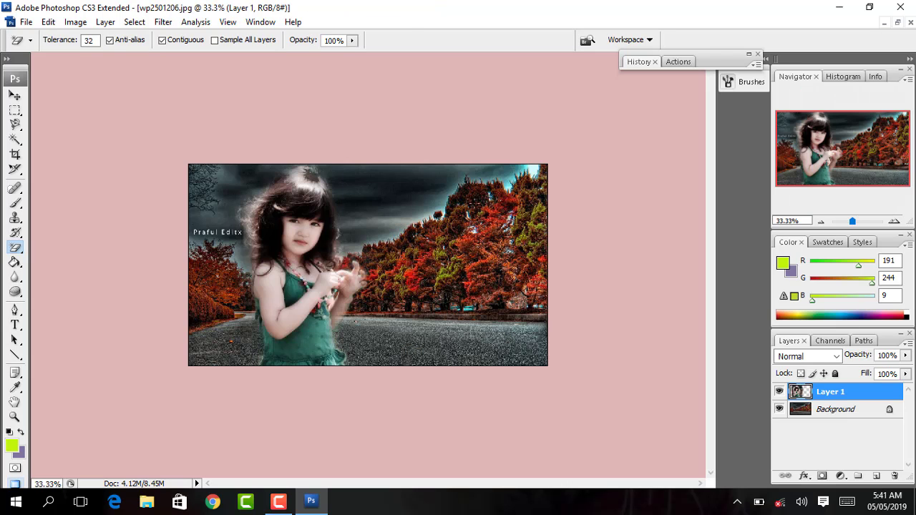
click(162, 40)
click(163, 41)
- Magic-erase similar dark pixels on the girl's Layer 1, then on the Background layer
click(394, 197)
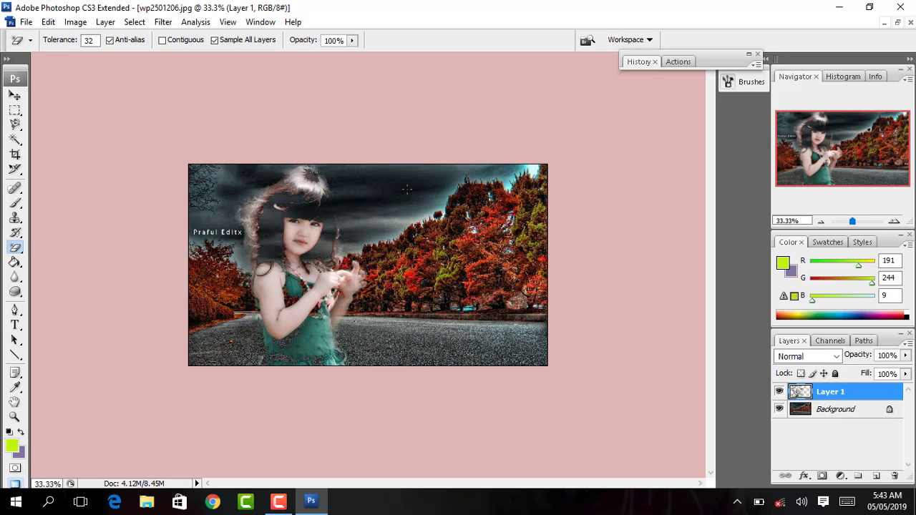
click(392, 197)
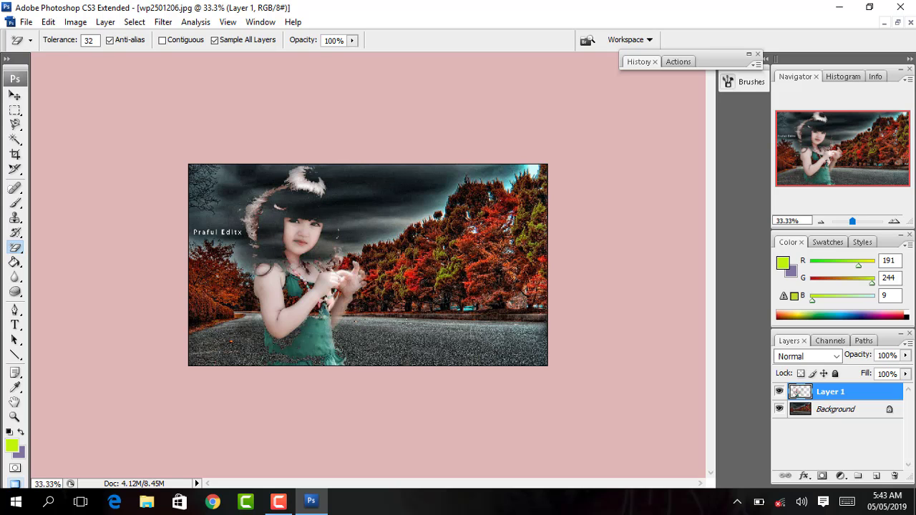
click(406, 322)
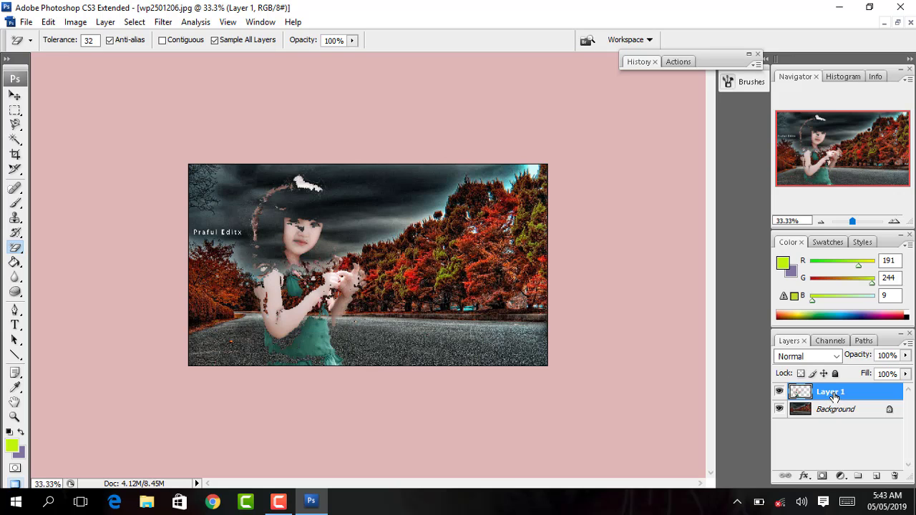
click(837, 413)
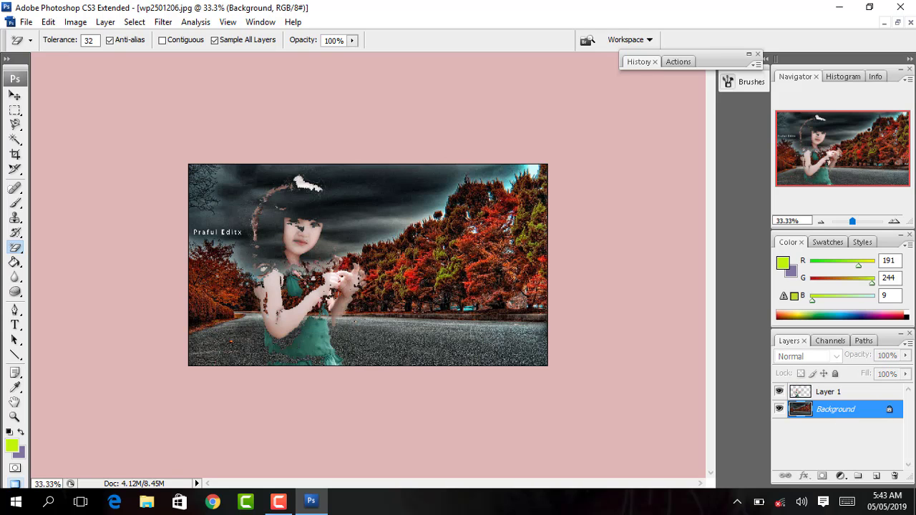
click(419, 322)
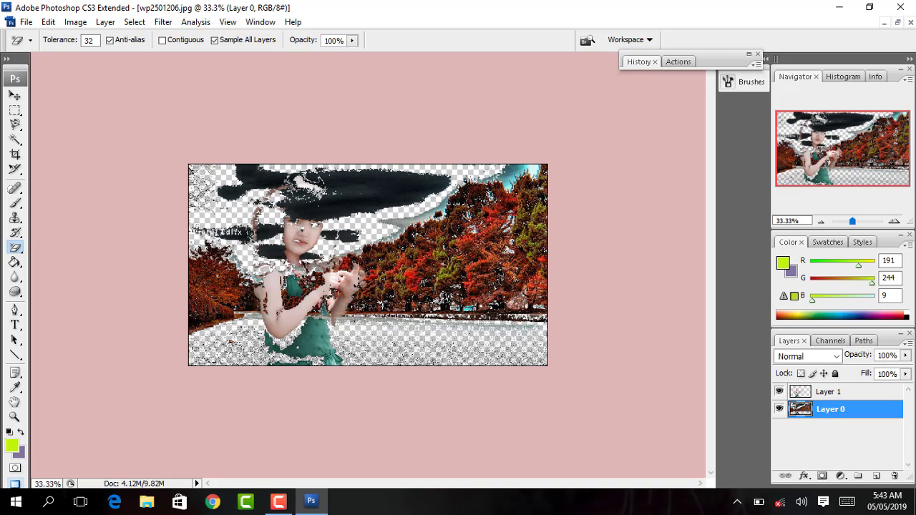
click(401, 187)
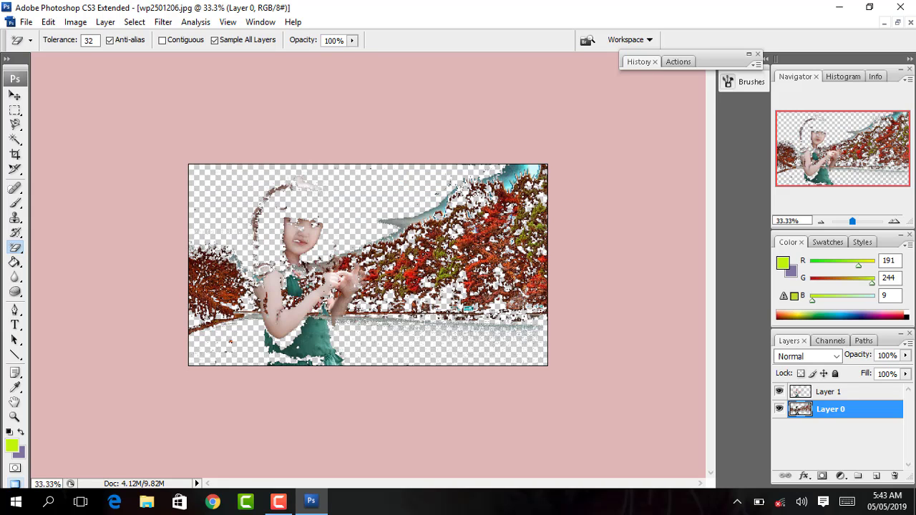
- Collapse the History panel, leaving the restored girl-on-autumn-road composite visible
click(749, 56)
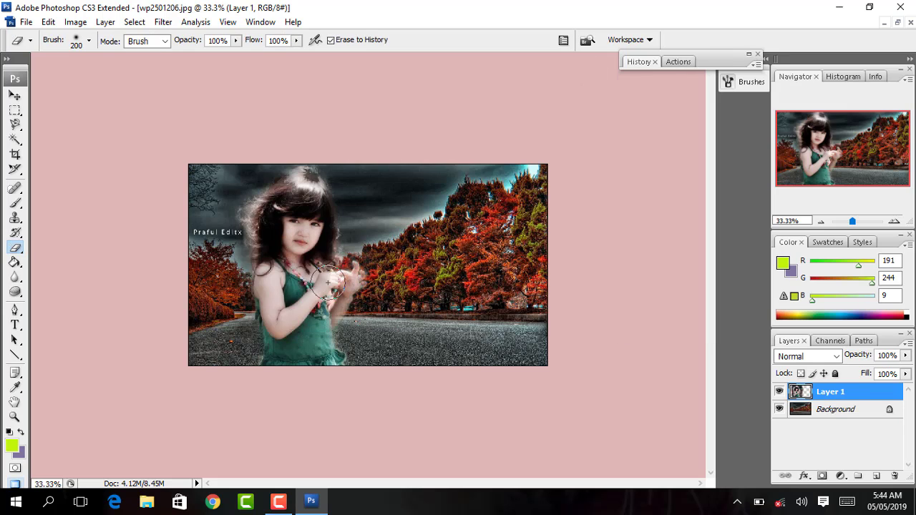